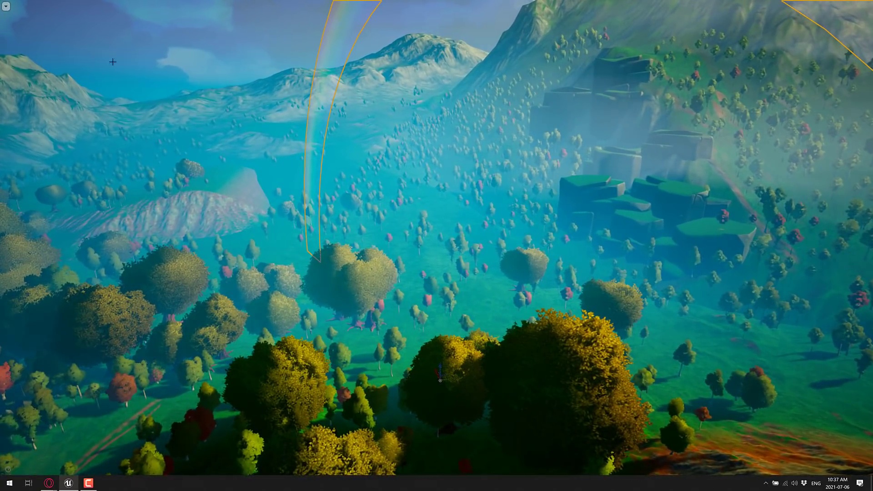
- Open the viewport's top-left options menu over the stylized forest valley level
left_click(7, 6)
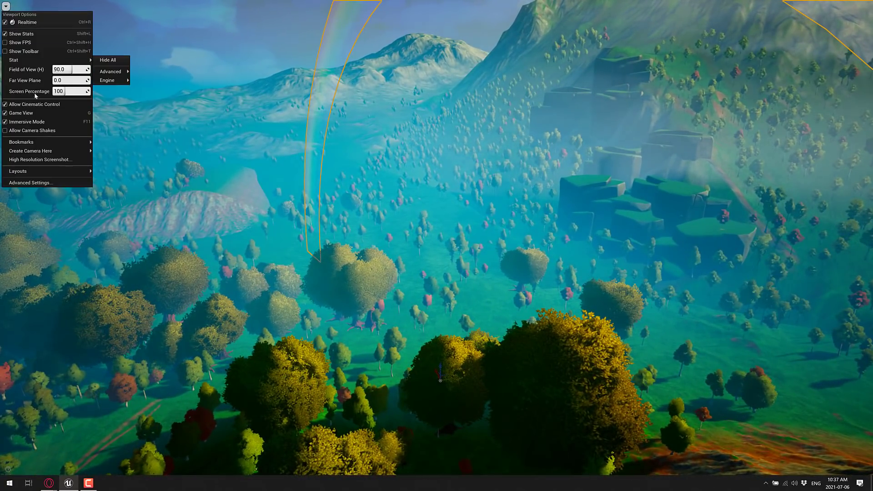
- Turn off Immersive Mode and open the Content > ETC > Maps folder
left_click(36, 124)
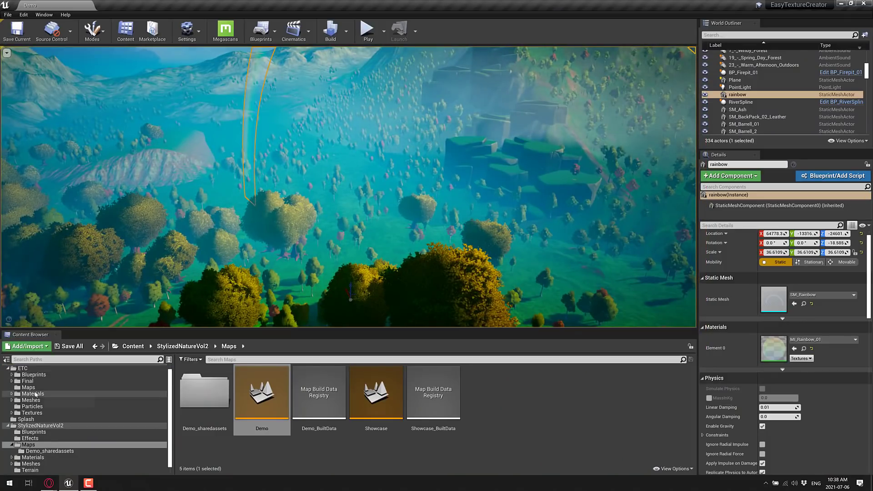
scroll(36, 395, "up", 1)
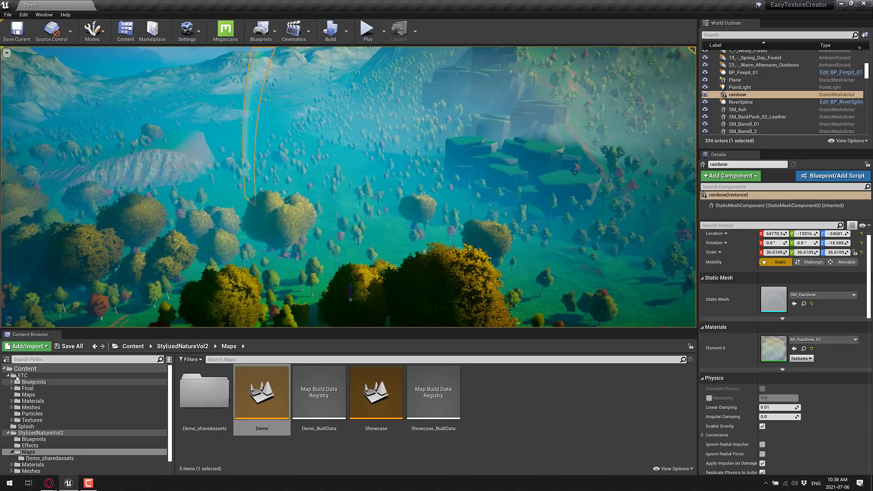
left_click(32, 397)
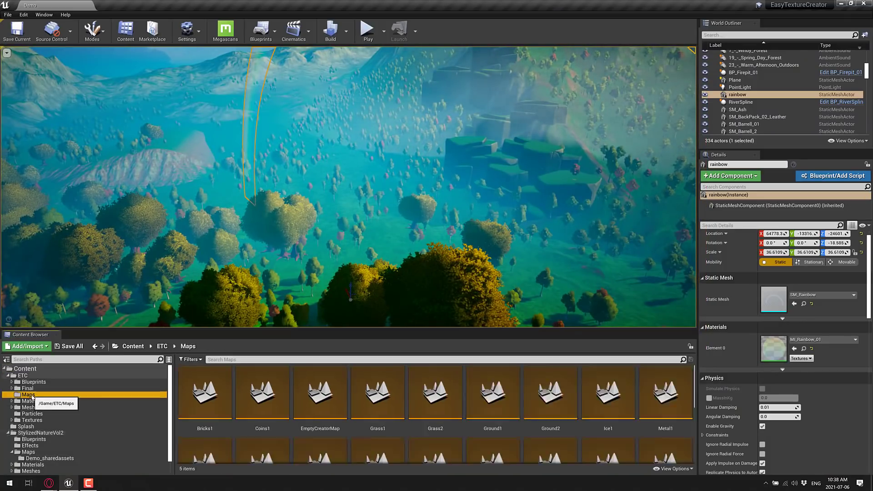
- Load the Bricks1, Grass2 and finally RoofTiles2 example maps
double_click(213, 401)
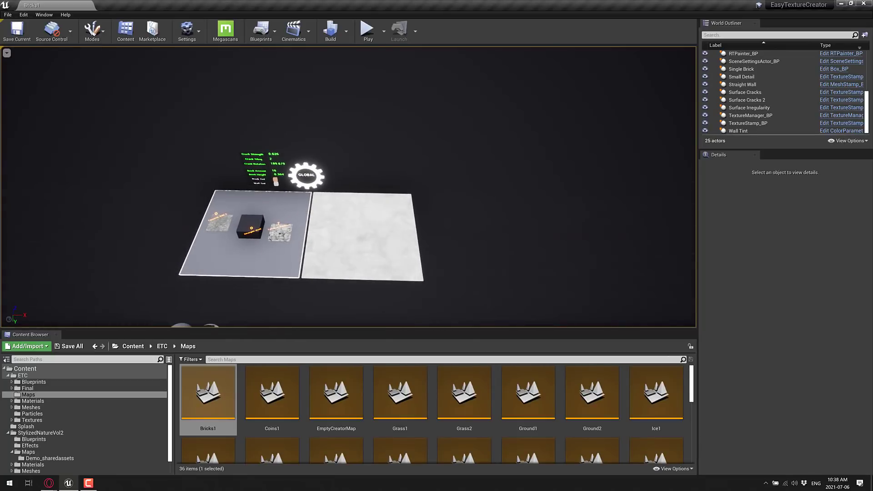
double_click(459, 402)
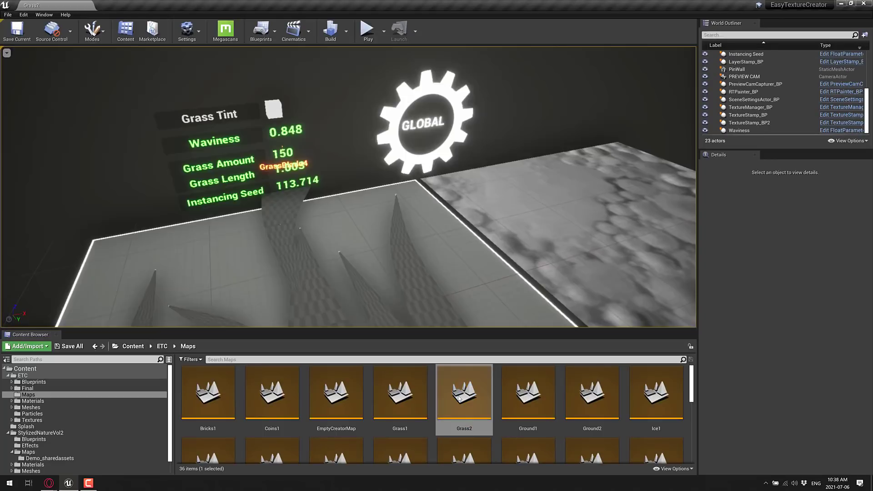
scroll(415, 235, "down", 10)
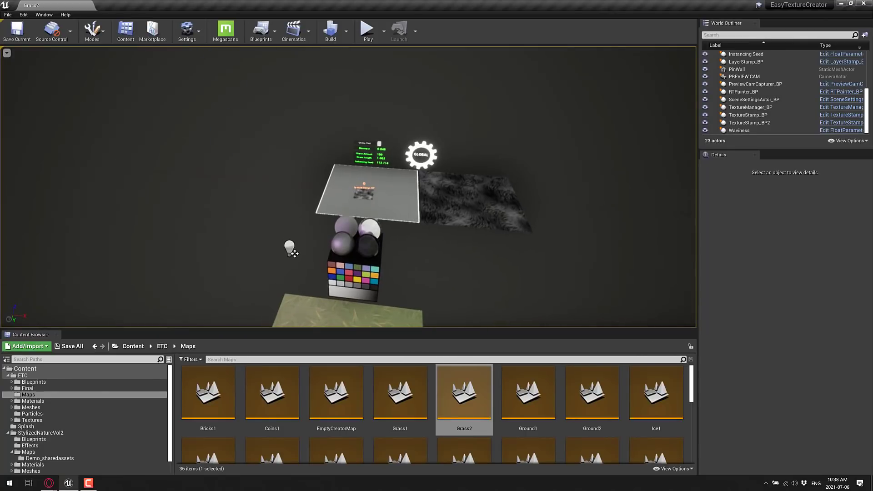
scroll(436, 419, "down", 1)
scroll(435, 419, "down", 1)
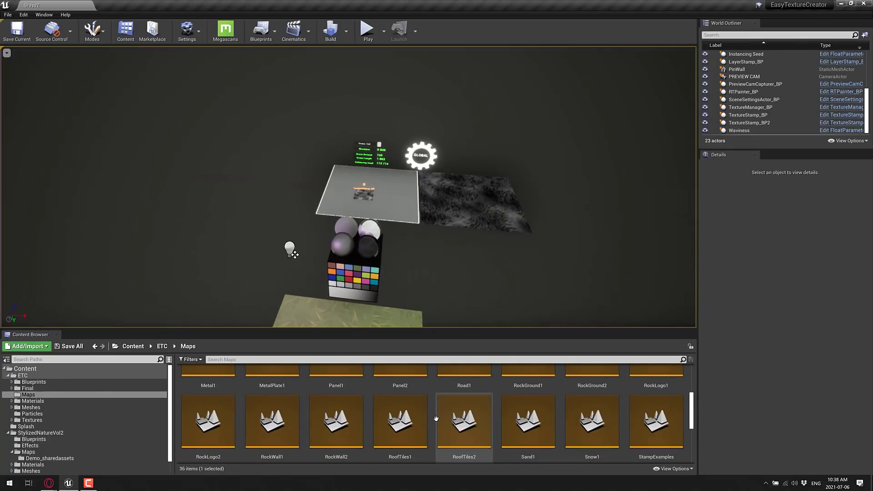
double_click(466, 418)
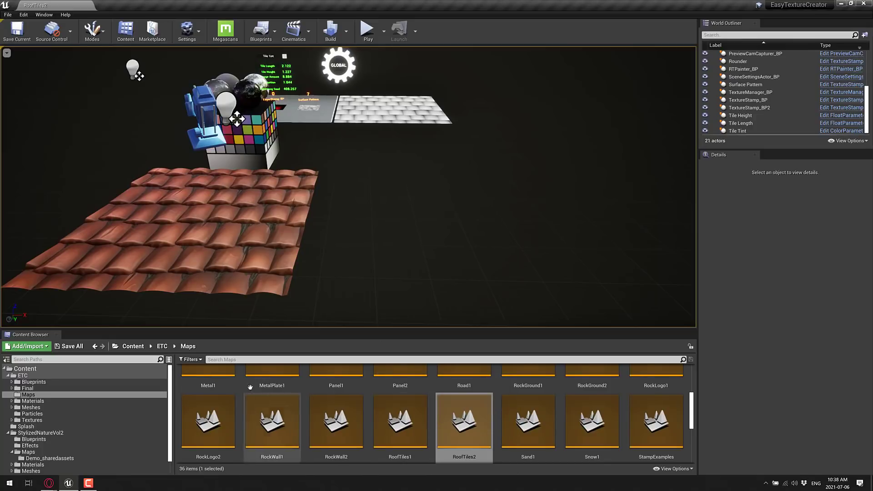
- Open MainMenu_EUW and MatPreviewWindow_EUW from Editor Utility Widgets and arrange them side by side
left_click(44, 15)
mouse_move(61, 181)
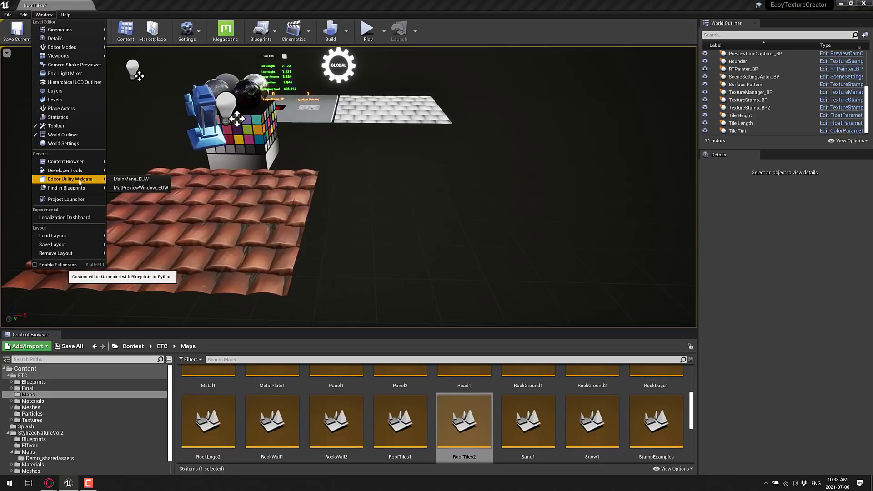
left_click(137, 173)
left_click(51, 15)
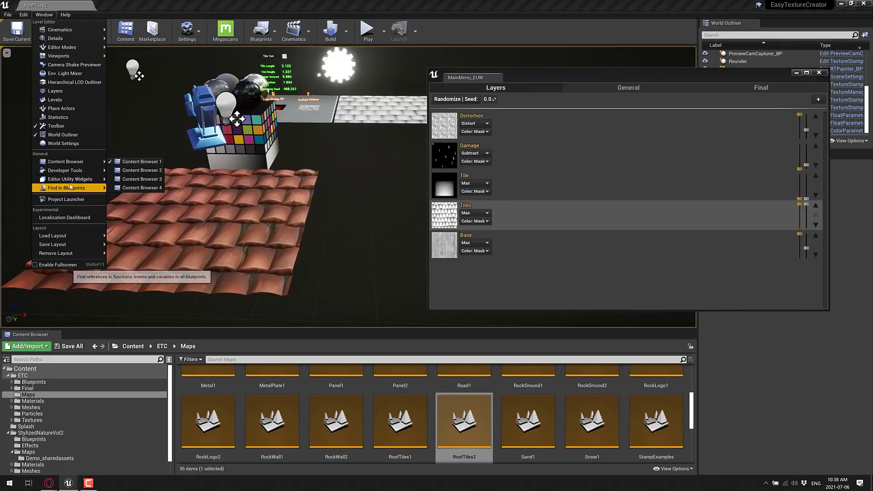
mouse_move(68, 179)
left_click(135, 188)
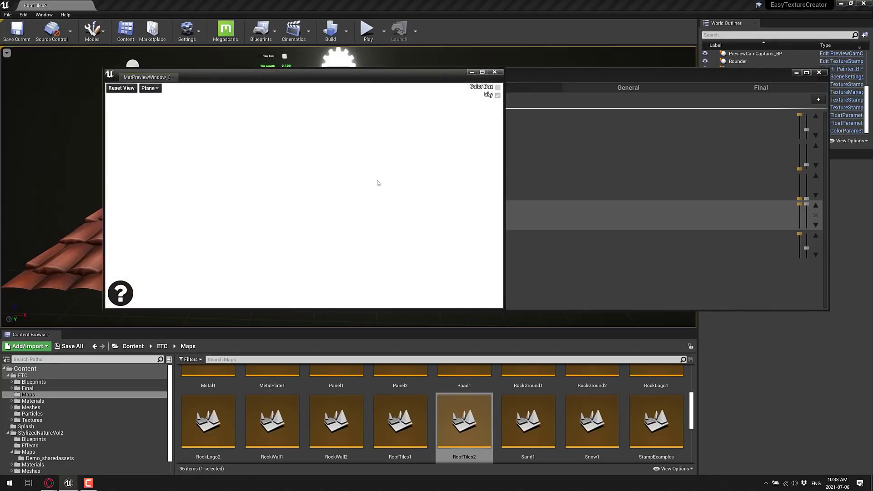
left_click_drag(344, 78, 267, 80)
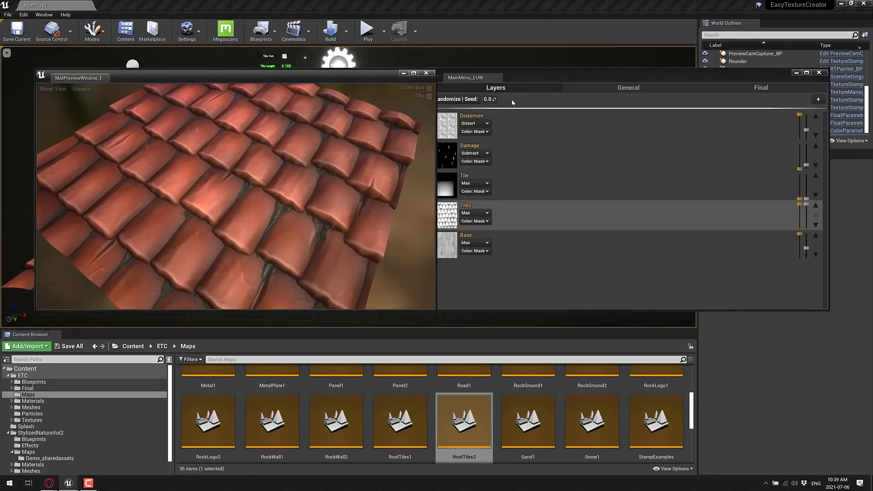
left_click_drag(572, 72, 597, 92)
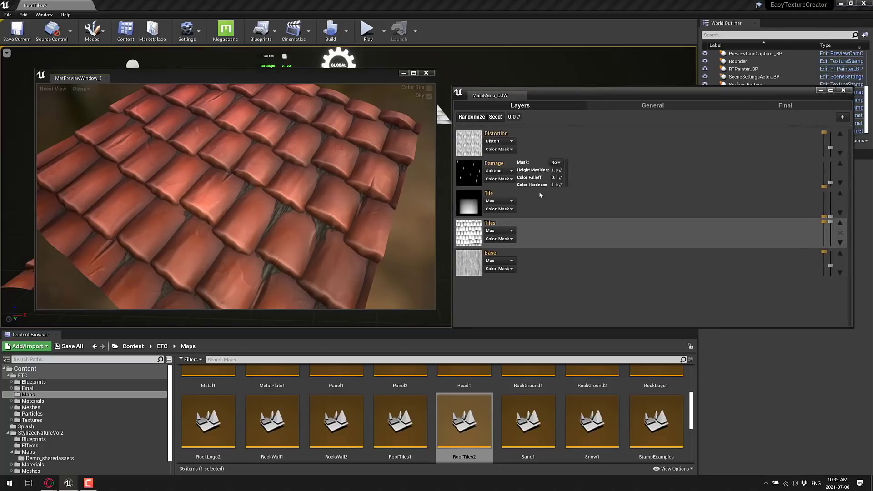
- Randomize the roof-tile texture seed four times, ending at seed 9028
left_click(475, 117)
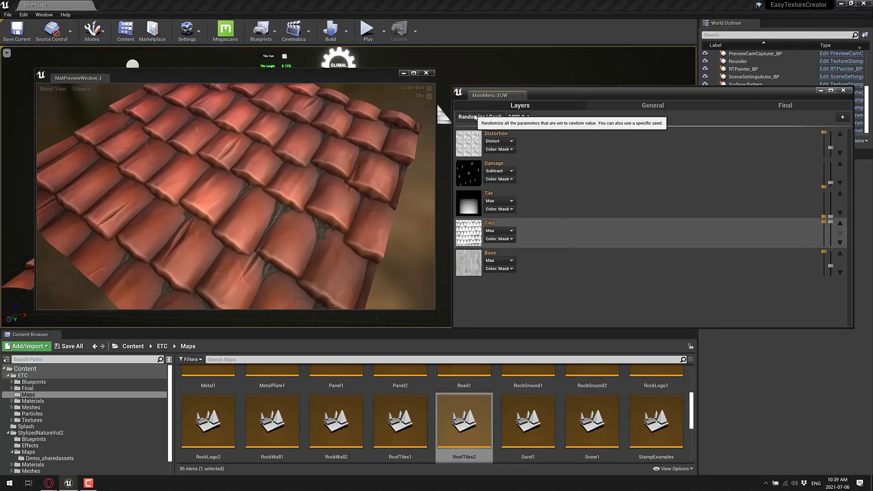
left_click(475, 119)
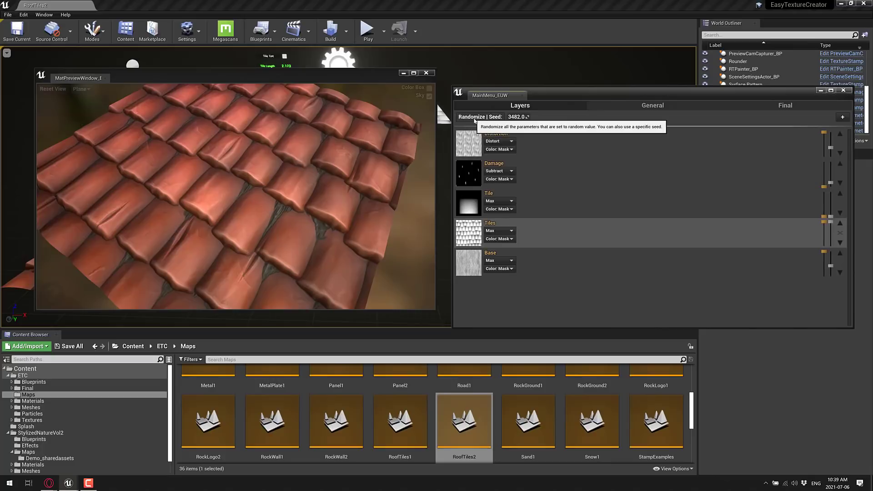
left_click(475, 120)
left_click(475, 119)
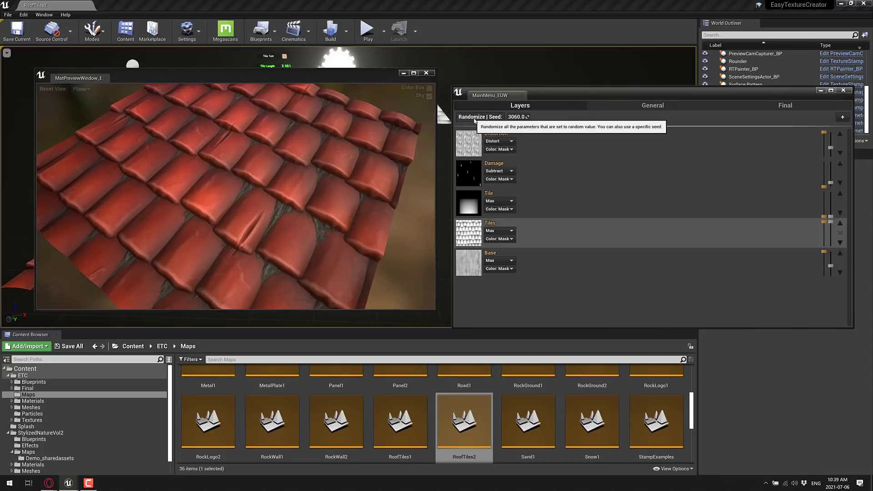
- Review the General settings, then the Final save settings of the texture
mouse_move(499, 207)
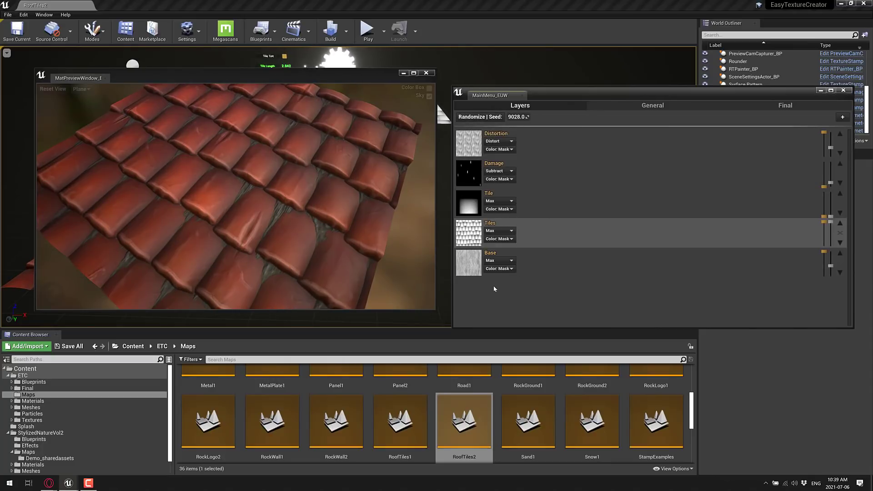
left_click(651, 105)
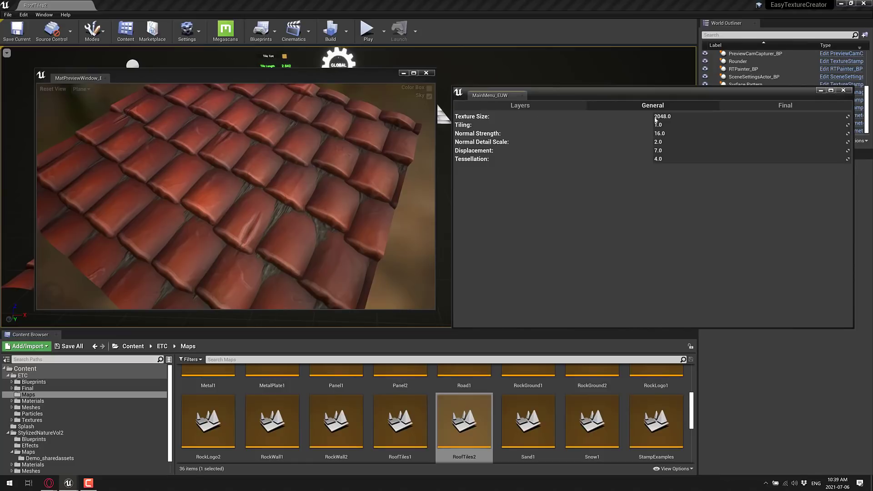
left_click(780, 105)
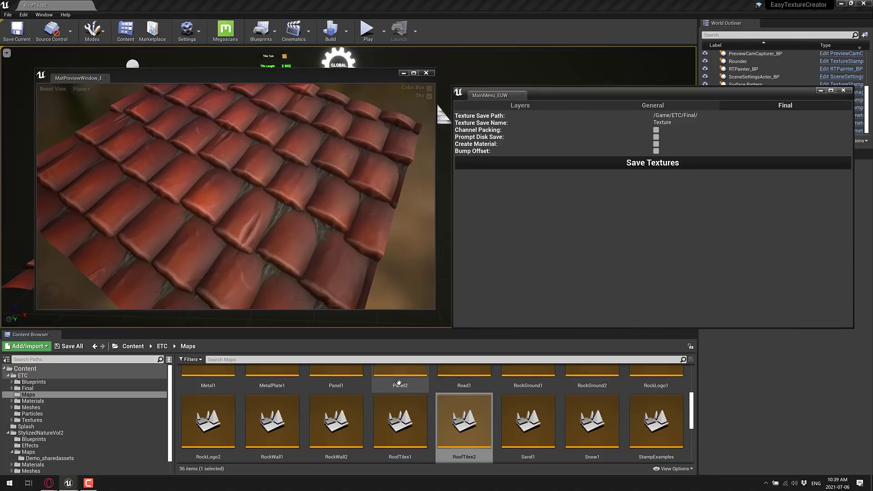
- Load the RockWall1 example map
double_click(268, 424)
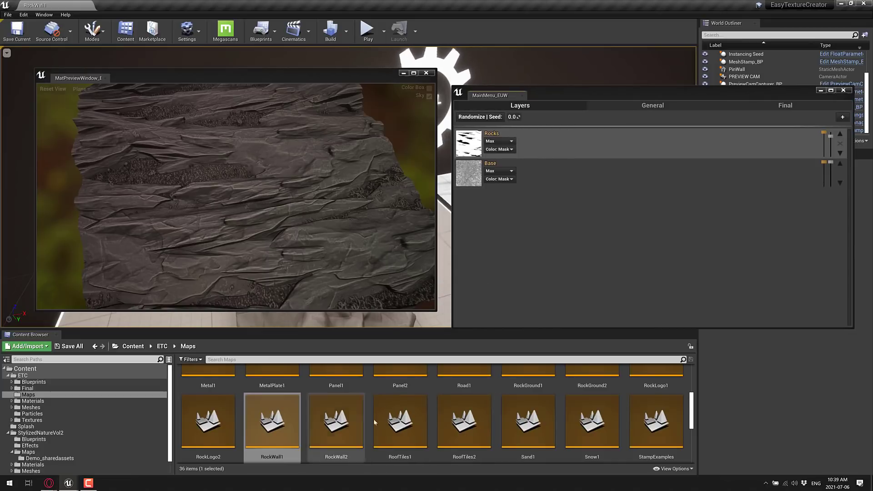
scroll(379, 419, "down", 2)
scroll(386, 419, "down", 1)
scroll(387, 419, "up", 5)
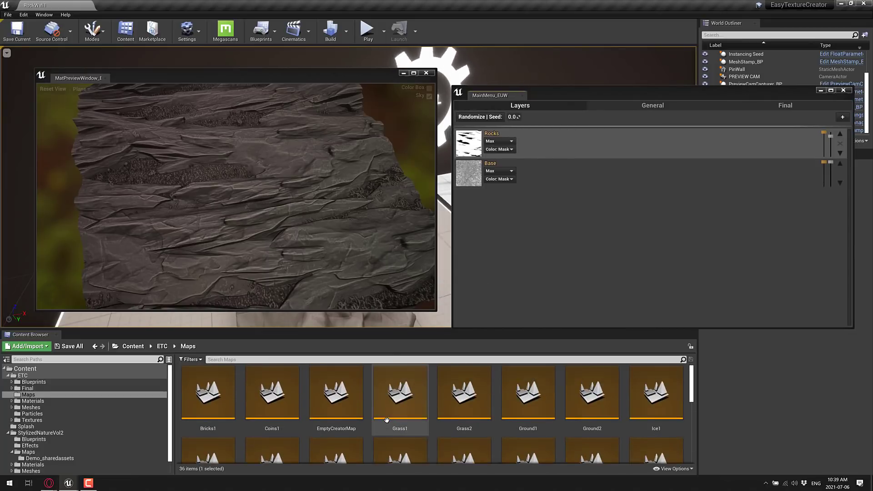
- Randomize the rock texture seed, set Tiling to 1.5, and close both texture creator windows
left_click(487, 117)
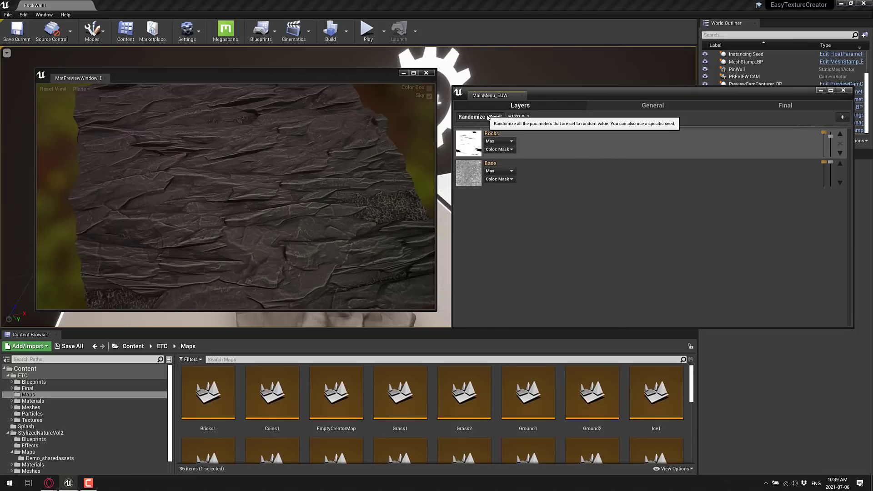
left_click(660, 106)
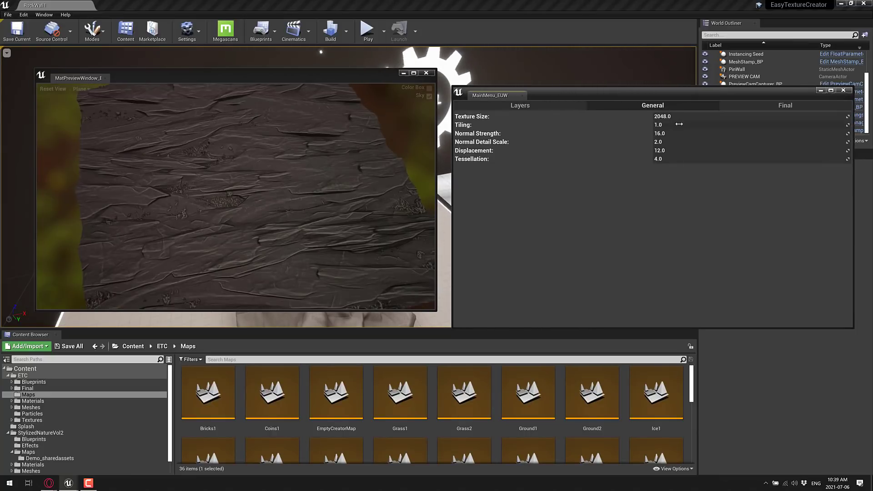
left_click_drag(680, 121, 689, 122)
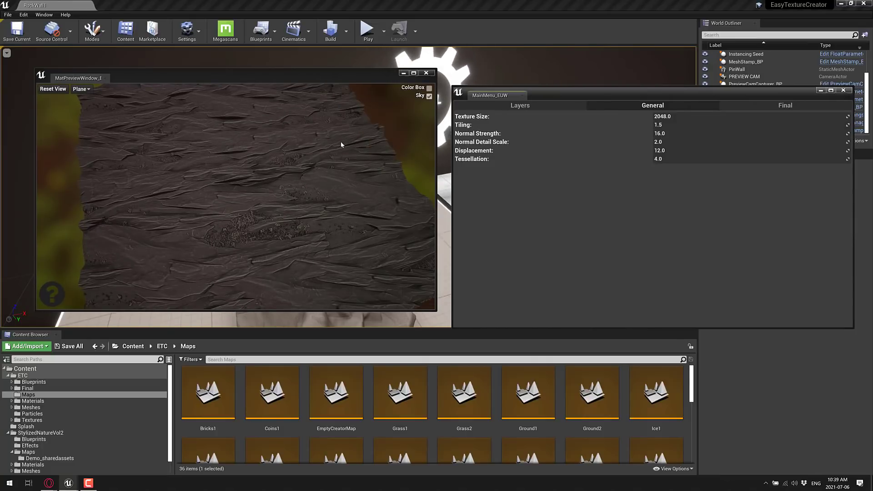
left_click(770, 105)
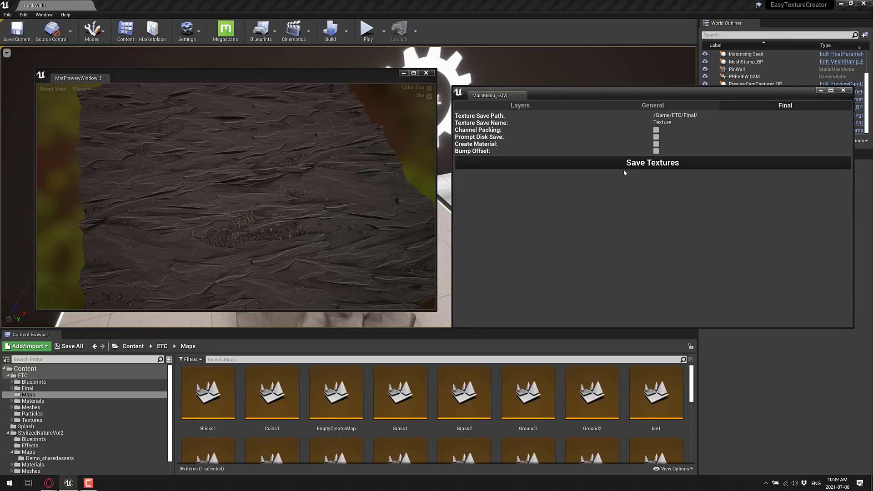
left_click(843, 90)
left_click(426, 73)
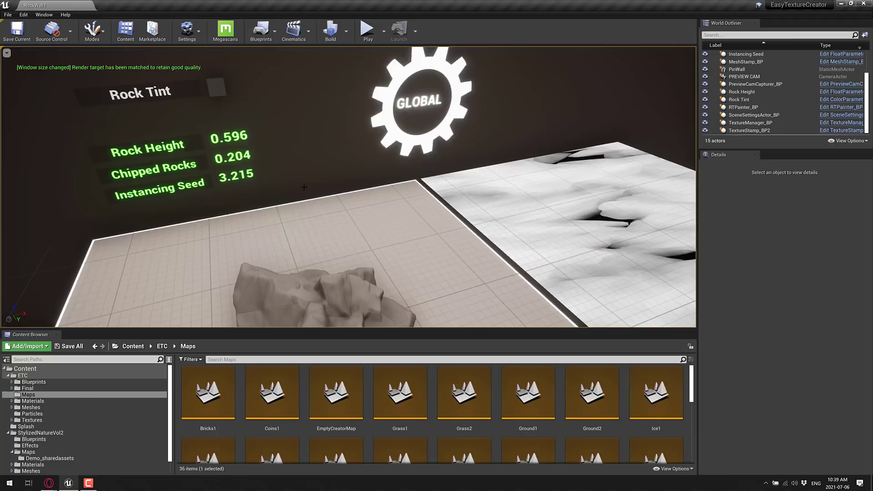
- Bring the marketplace product page in the browser to full screen
mouse_move(54, 484)
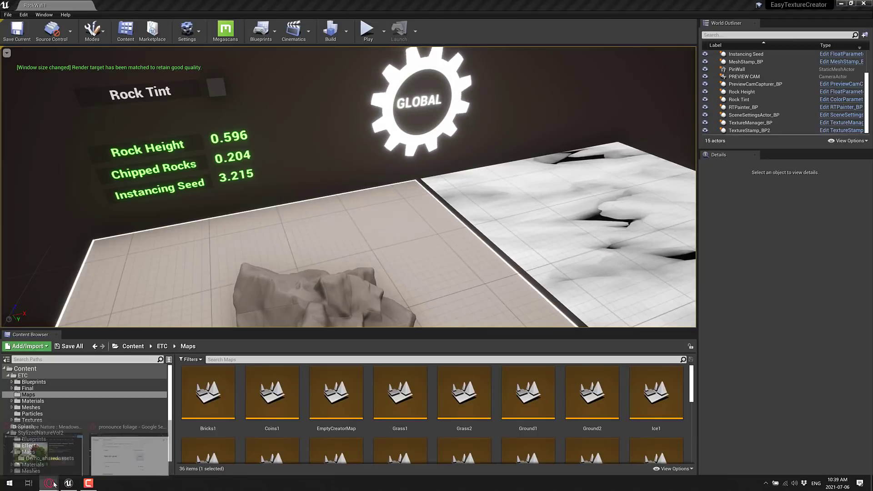
left_click(46, 465)
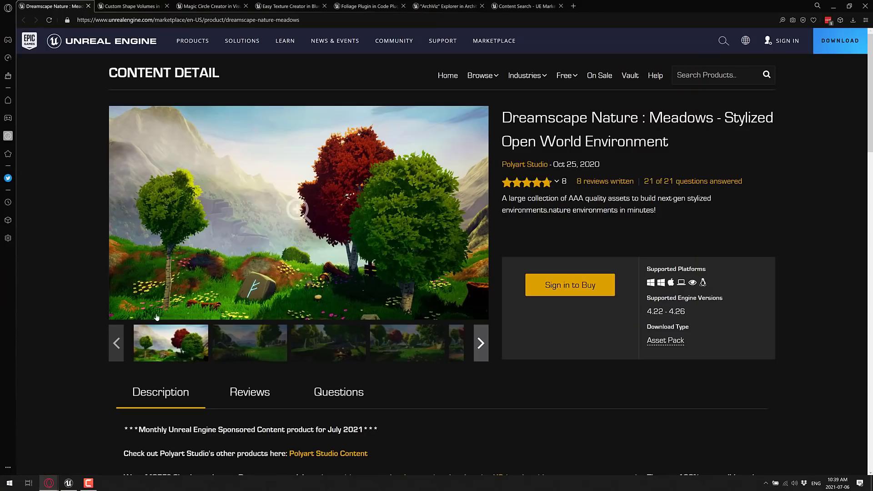
key("F11")
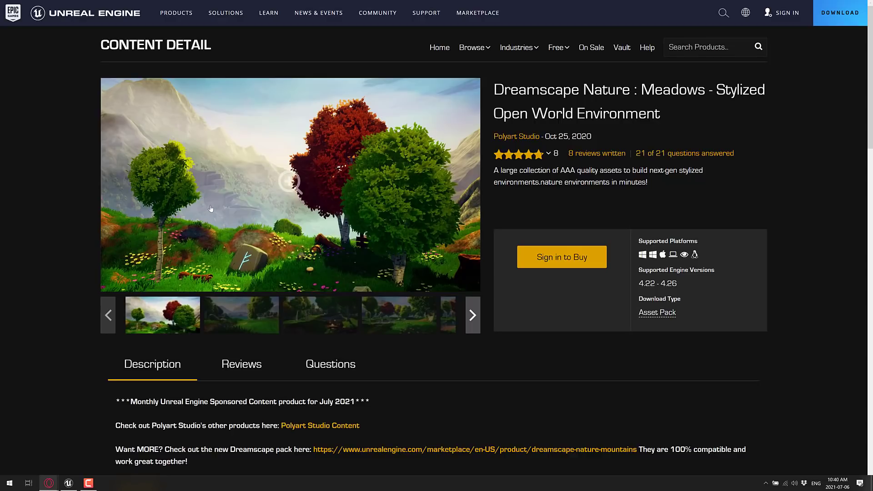
- Read through the stylized environment pack's description and Technical Details list
scroll(349, 264, "down", 2)
scroll(349, 264, "down", 3)
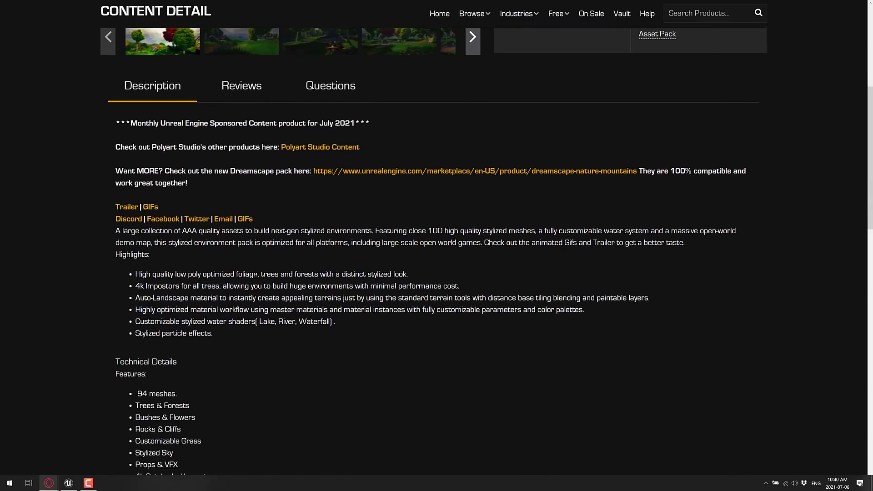
double_click(249, 275)
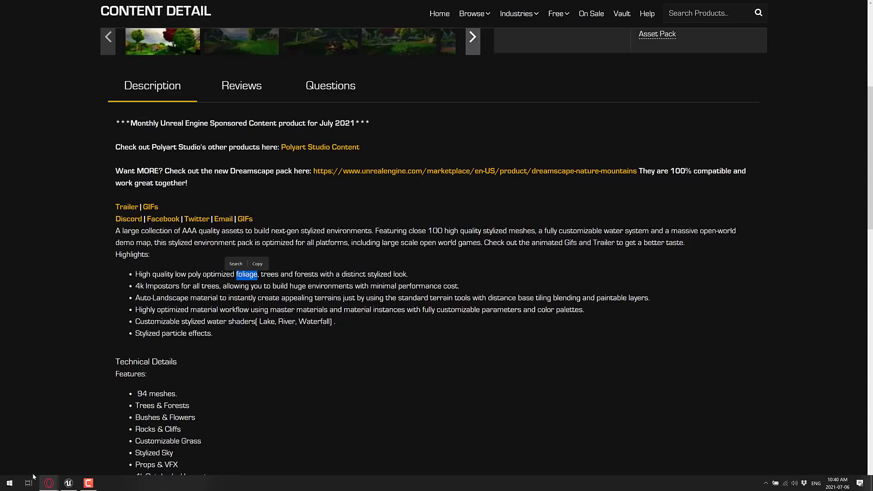
left_click(49, 484)
left_click(129, 295)
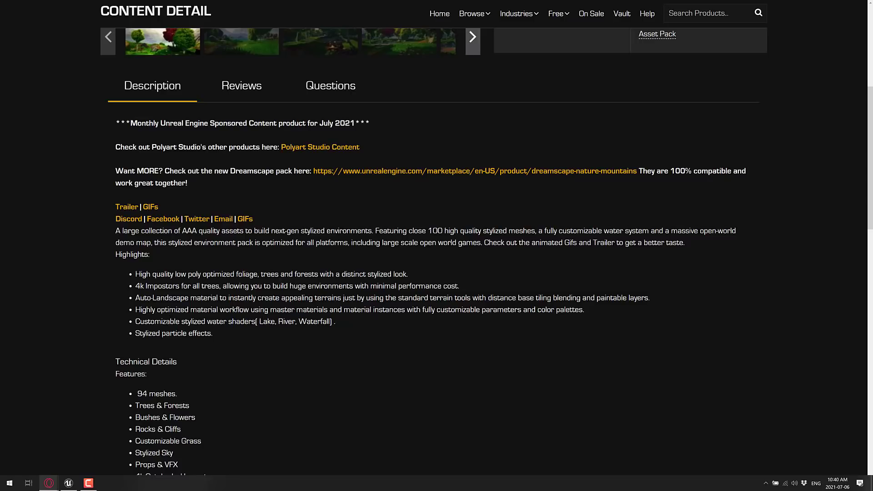
scroll(163, 318, "down", 4)
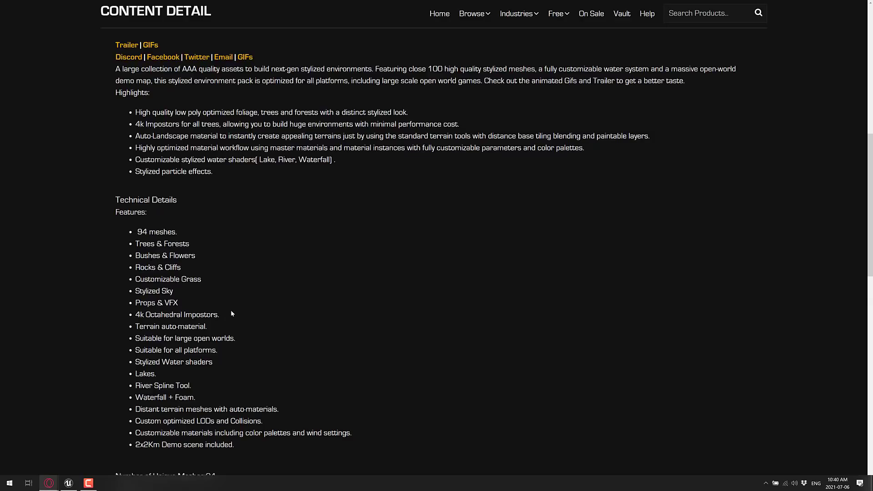
scroll(230, 310, "up", 12)
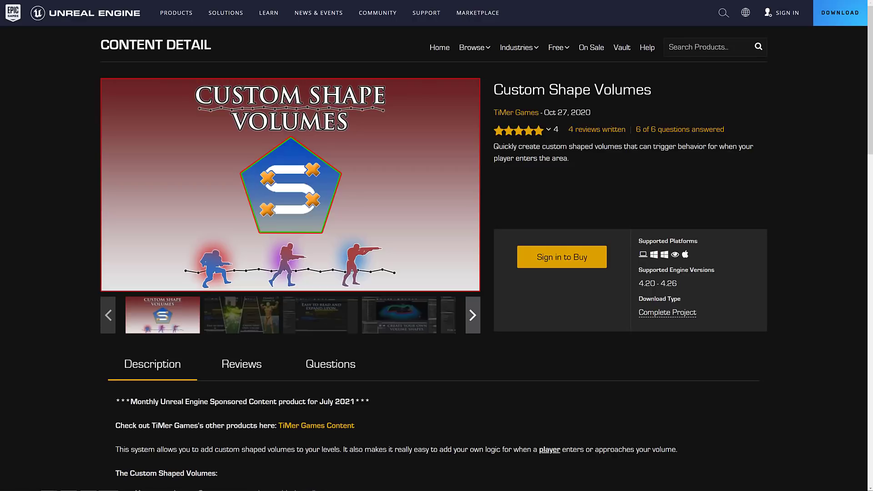
- View the Custom Shape Volumes screenshots, including 'Easy to read' and 'Create your own volume shapes'
left_click(250, 315)
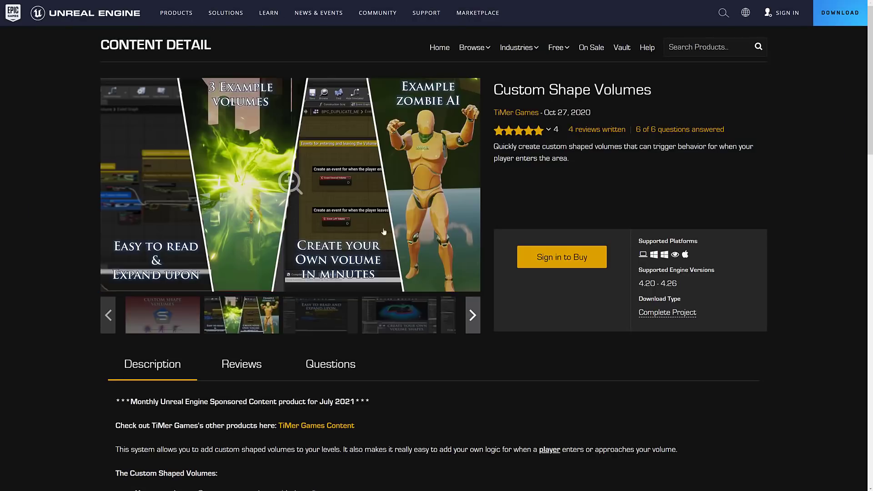
left_click(310, 318)
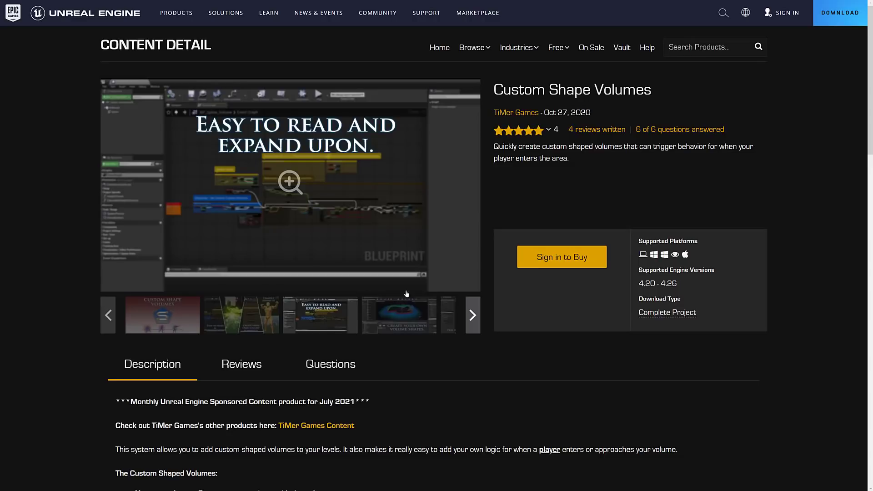
left_click(400, 314)
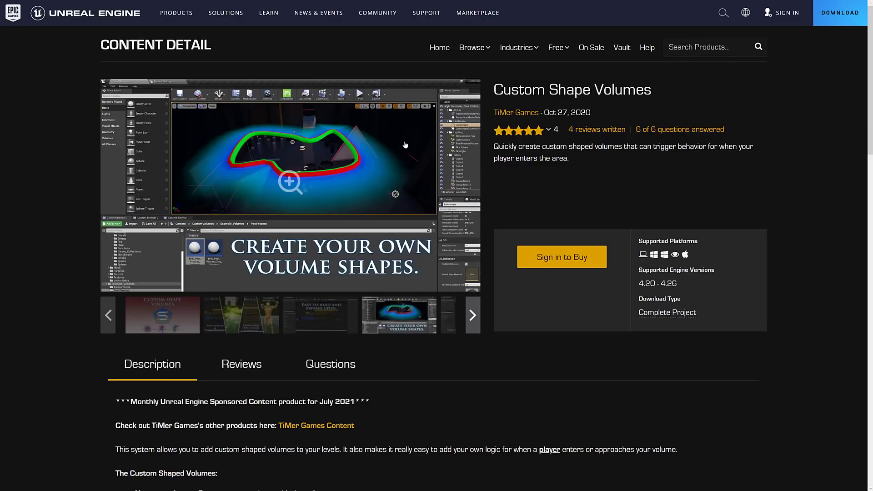
- Scroll through the Custom Shape Volumes feature list, highlighting the Height feature text
scroll(322, 329, "down", 3)
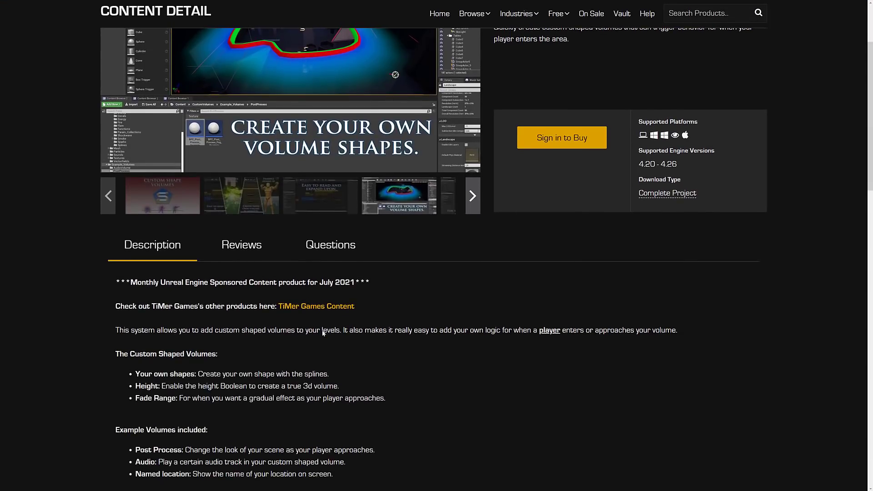
scroll(238, 377, "down", 1)
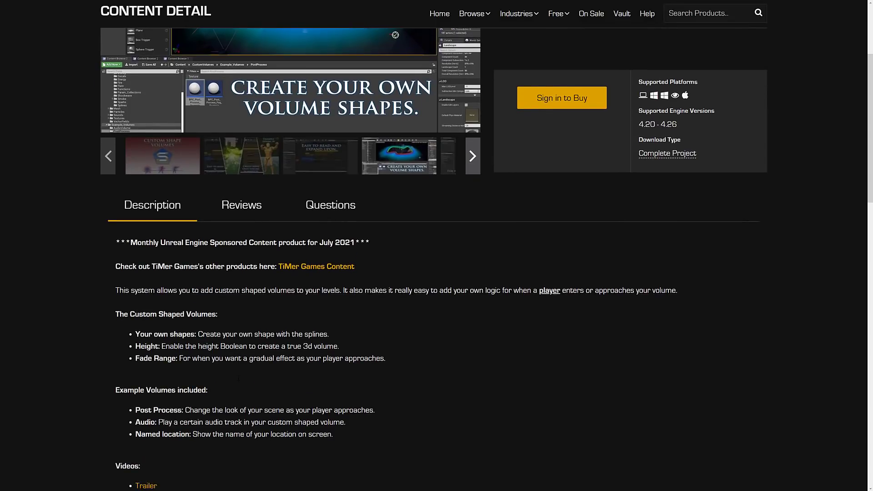
left_click_drag(187, 346, 350, 344)
scroll(348, 340, "up", 2)
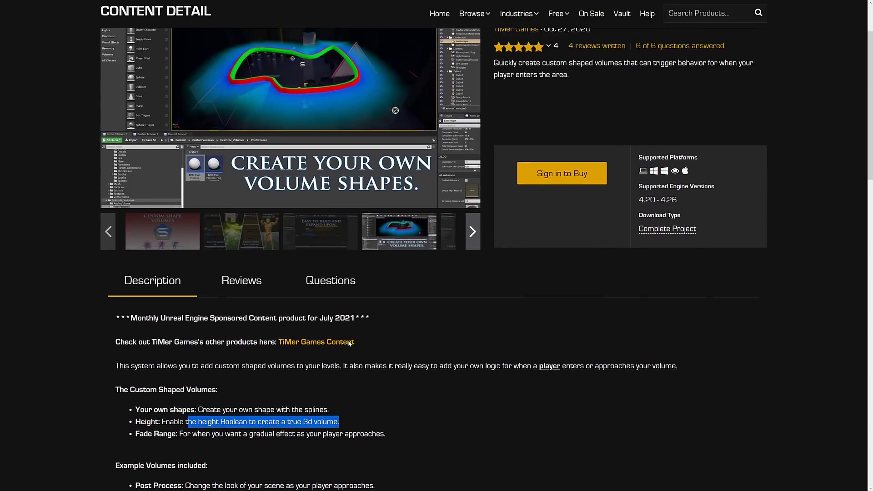
scroll(348, 344, "down", 3)
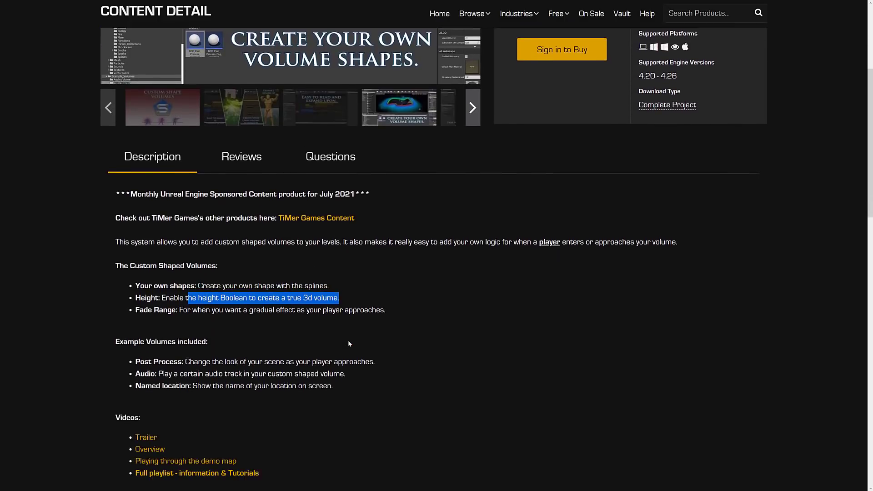
scroll(348, 343, "down", 2)
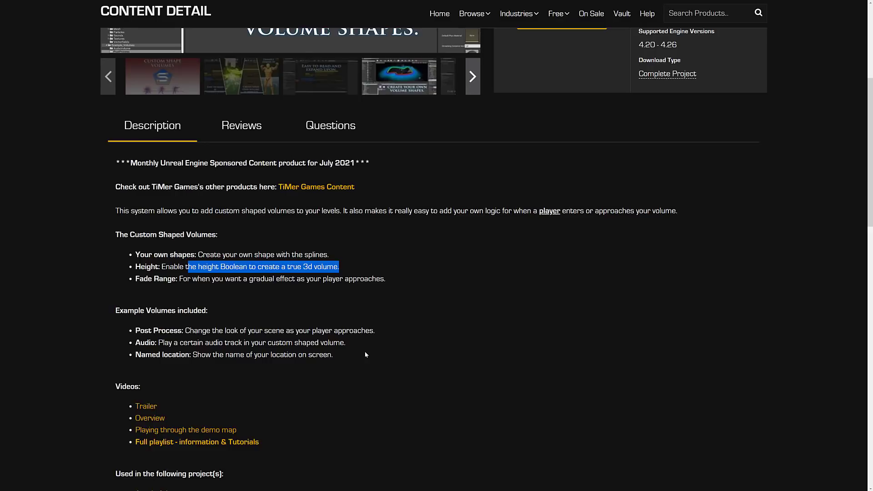
scroll(379, 261, "up", 5)
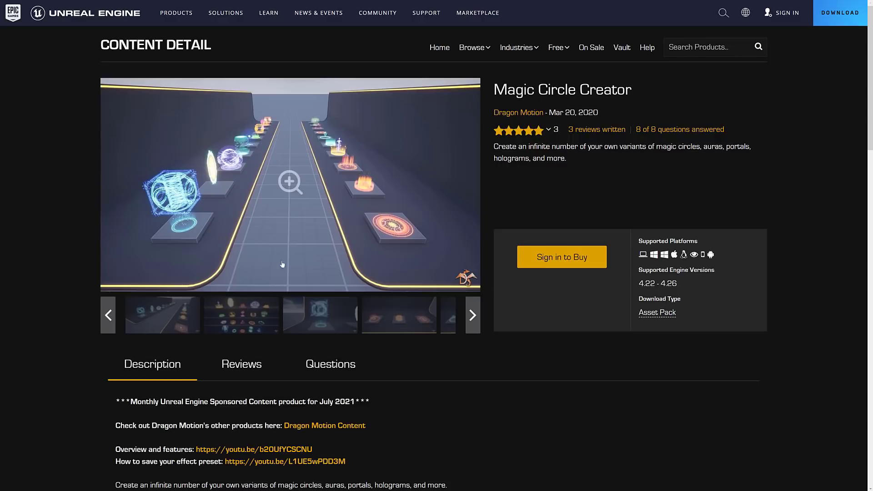
- Skim the Magic Circle Creator description
scroll(373, 351, "down", 2)
scroll(373, 351, "down", 1)
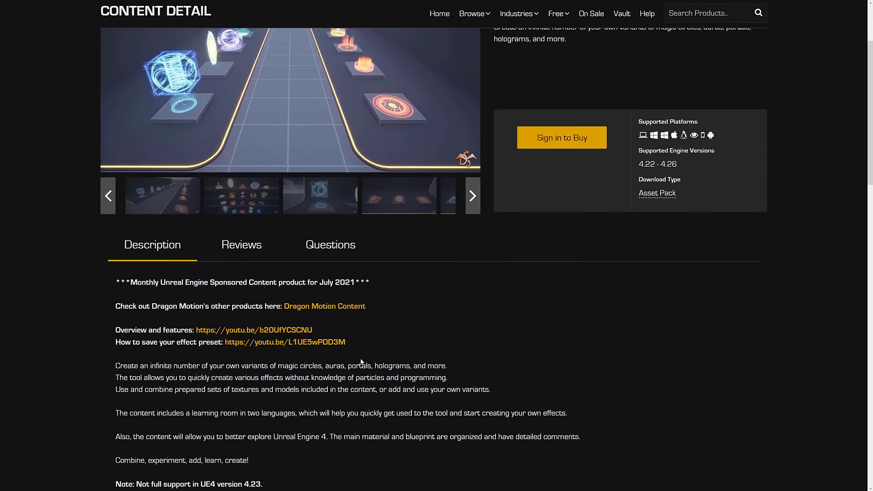
scroll(365, 359, "up", 3)
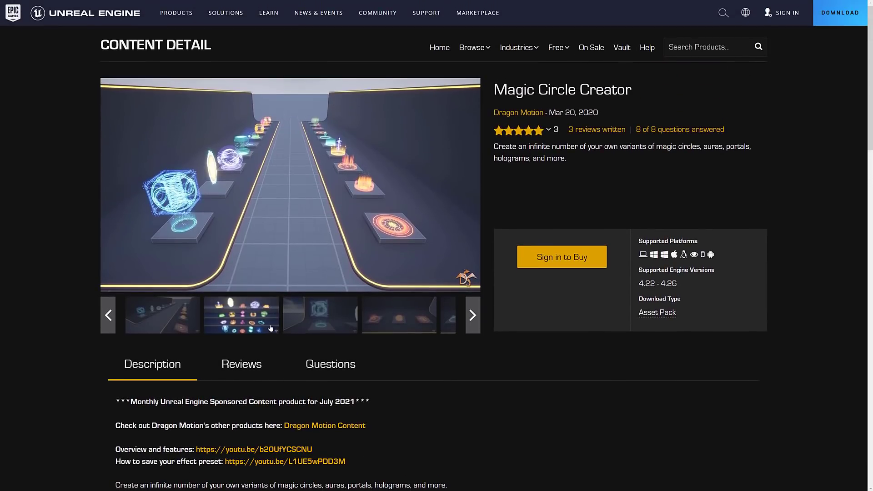
- Browse the Magic Circle Creator screenshots, including the pedestals and learning room images
left_click(254, 322)
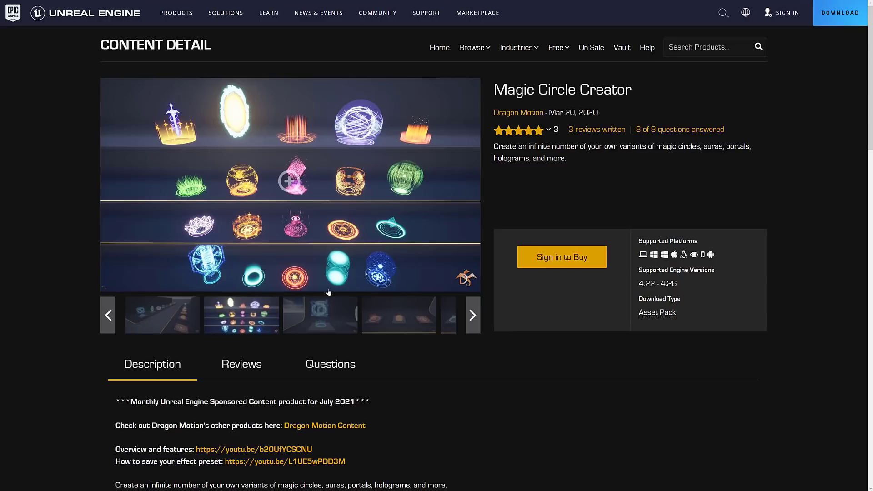
left_click(313, 330)
left_click(399, 321)
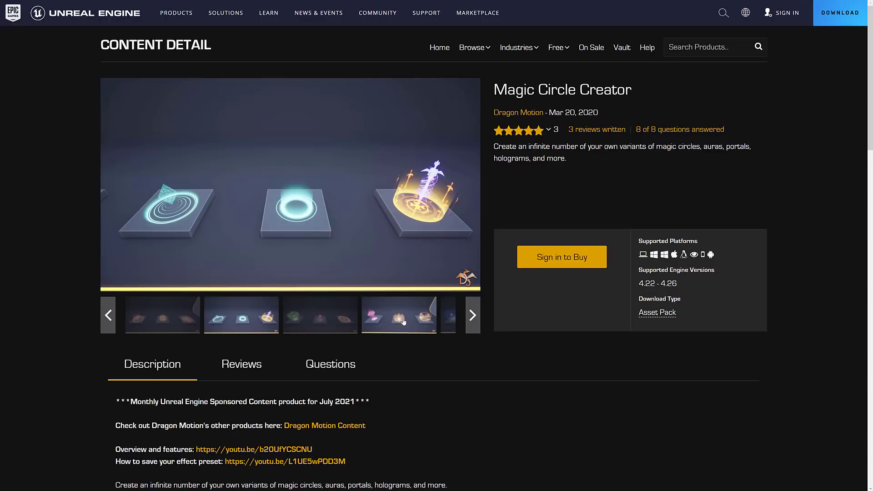
left_click(448, 326)
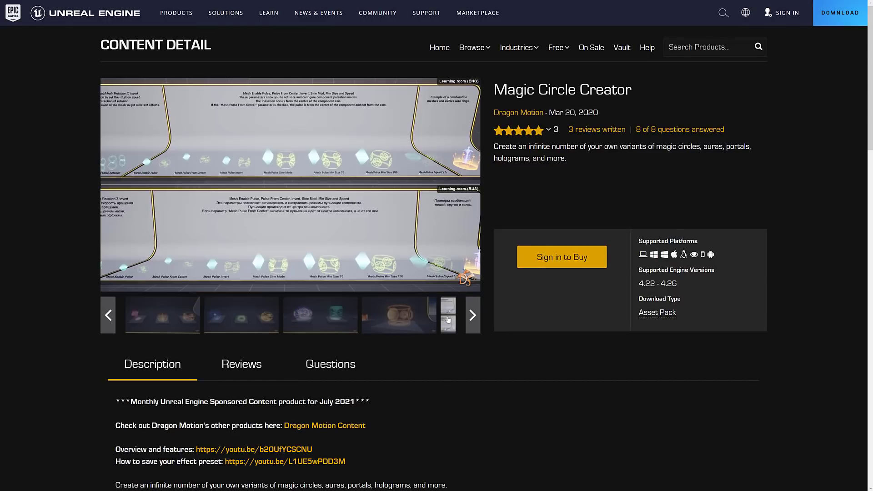
left_click(415, 316)
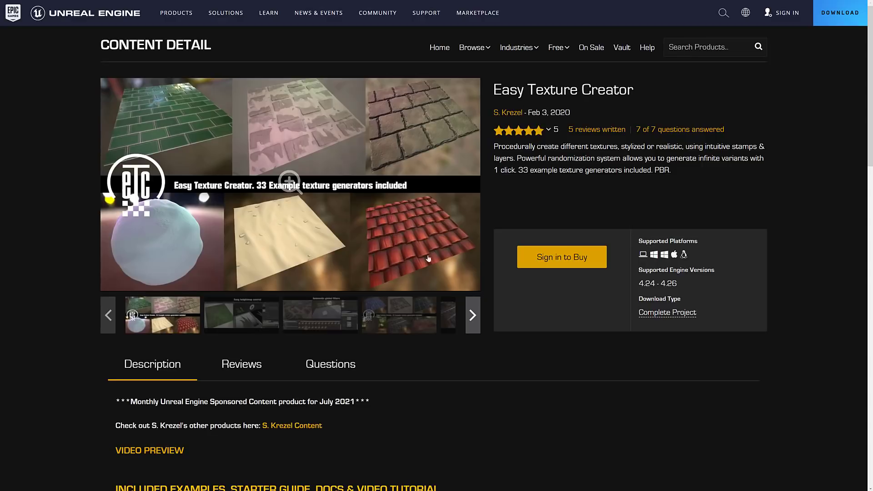
- Flip through the Easy Texture Creator Layers and automatic material screenshots, back to the overview
left_click(385, 303)
left_click(317, 314)
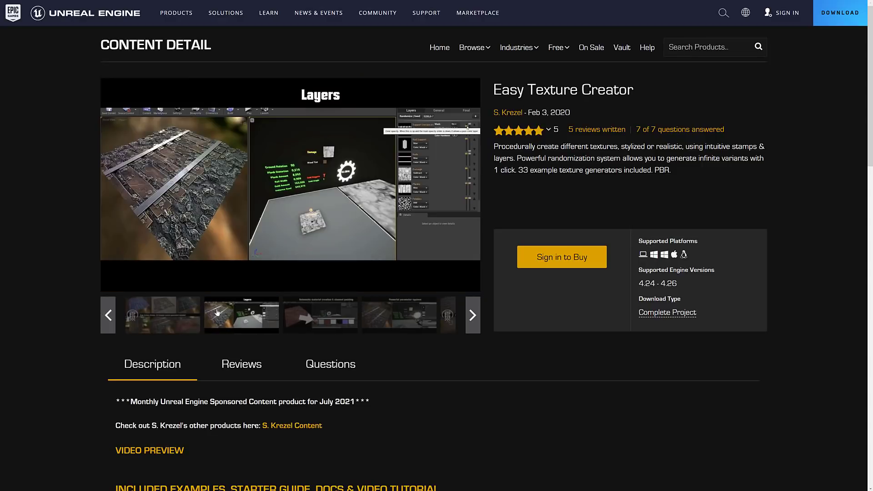
left_click(316, 315)
left_click(414, 318)
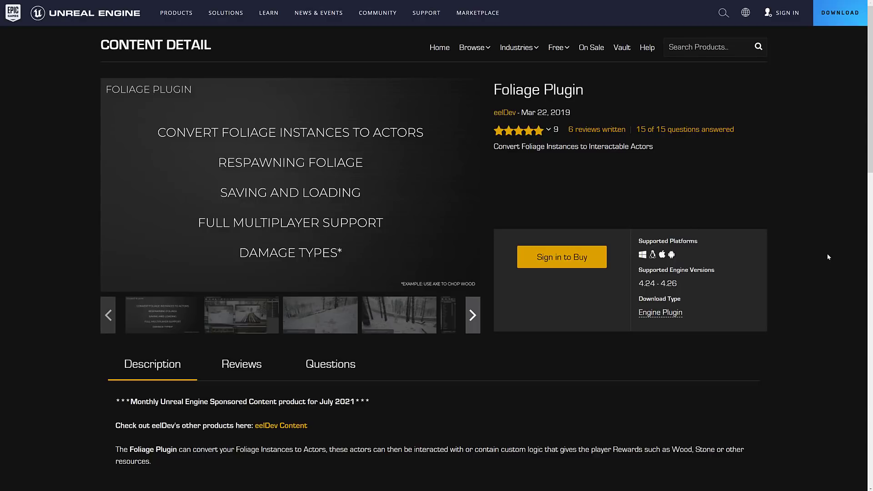
- Read the Foliage Plugin description and technical details
scroll(827, 256, "down", 7)
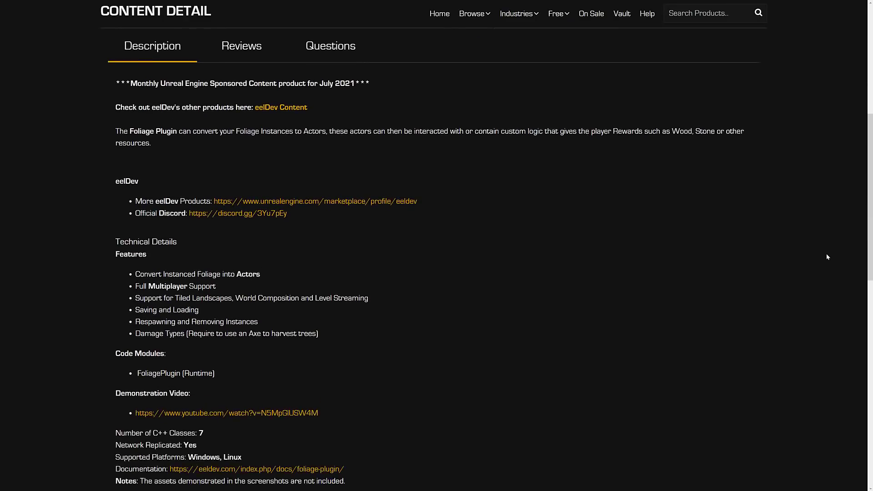
scroll(828, 257, "down", 2)
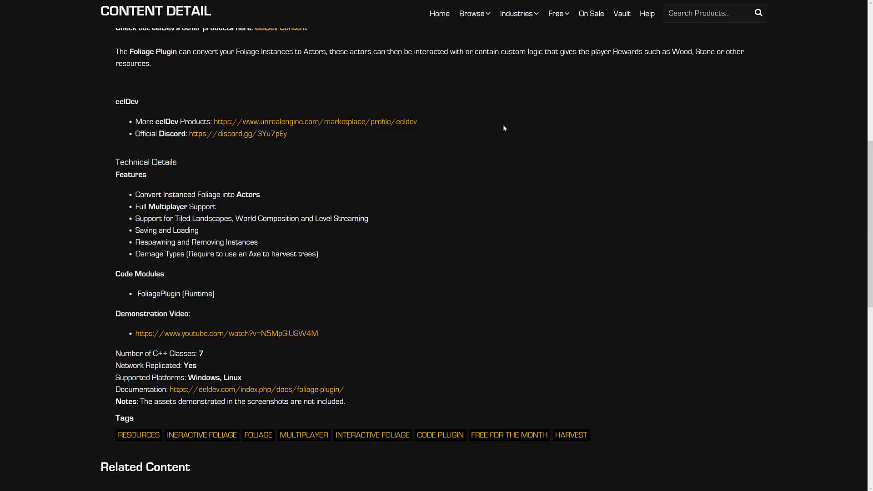
scroll(427, 291, "down", 1)
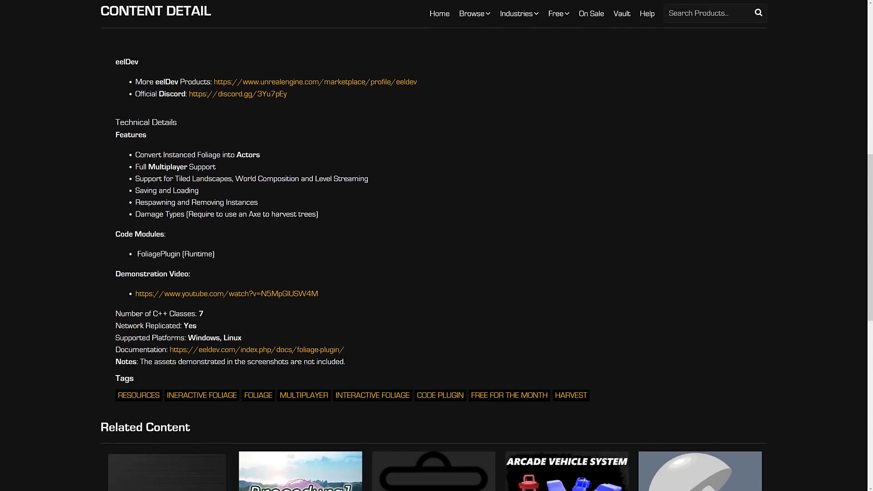
left_click_drag(204, 314, 377, 296)
scroll(377, 295, "up", 10)
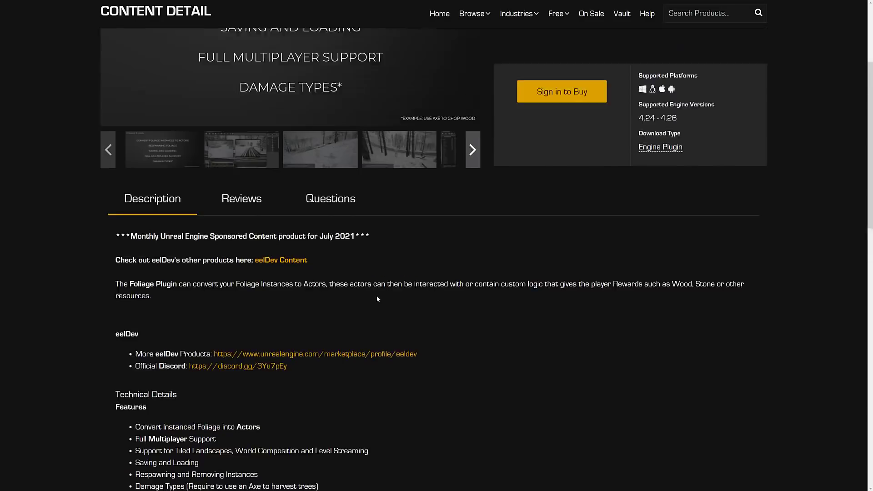
- View the Foliage Plugin screenshots: Remove, Respawn, Destructible Meshes and Level Streaming / World Composition
left_click(235, 277)
left_click(335, 280)
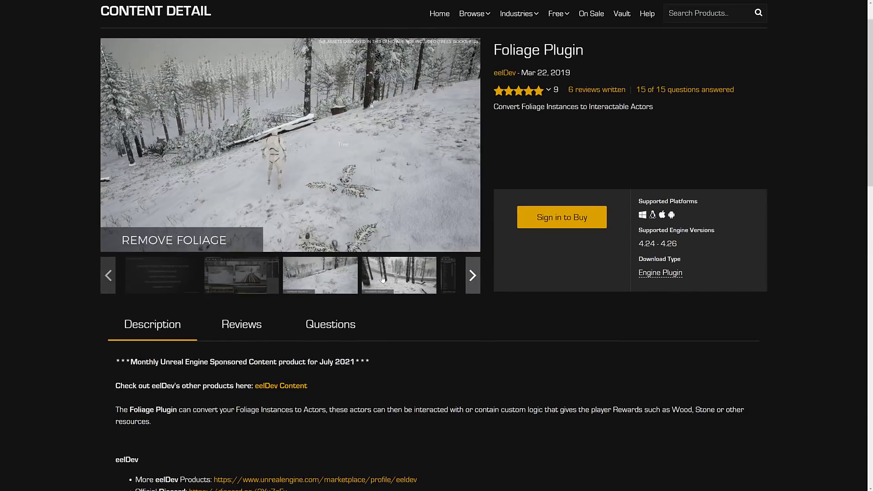
left_click(381, 280)
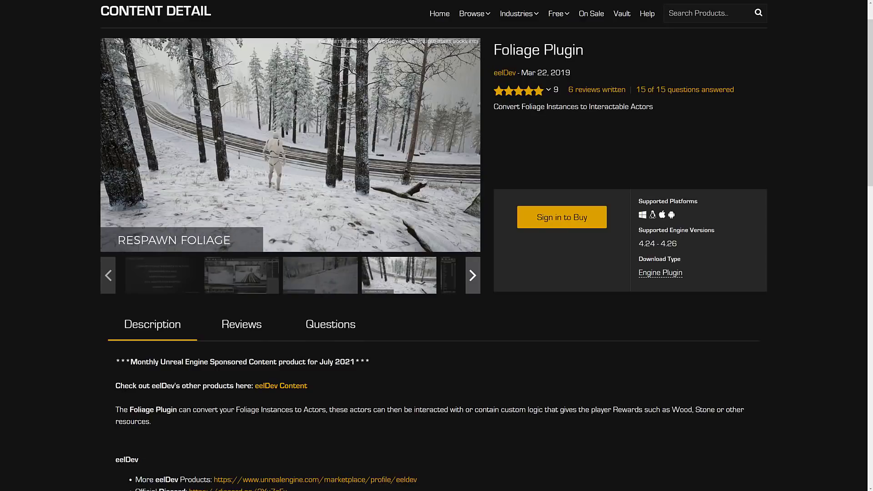
left_click(471, 278)
left_click(409, 275)
left_click(320, 273)
left_click(409, 273)
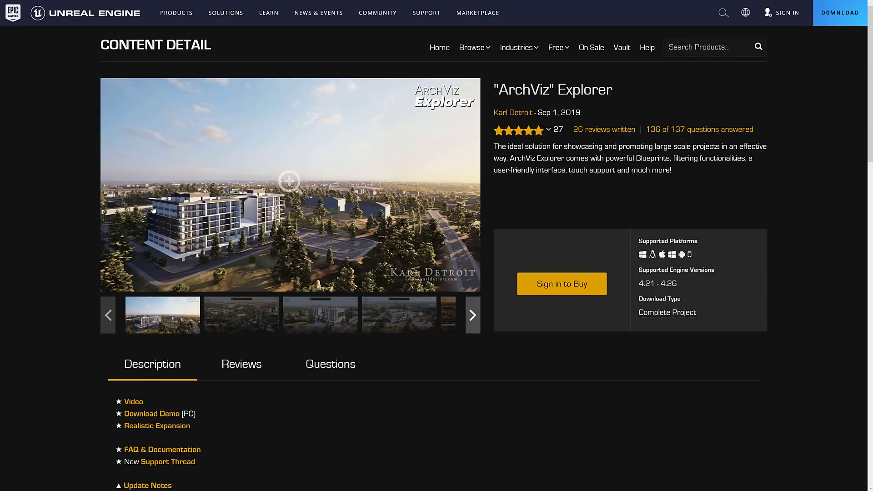
- View the ArchViz Explorer screenshots, including Amenities and night-time Surroundings
left_click(241, 315)
left_click(303, 323)
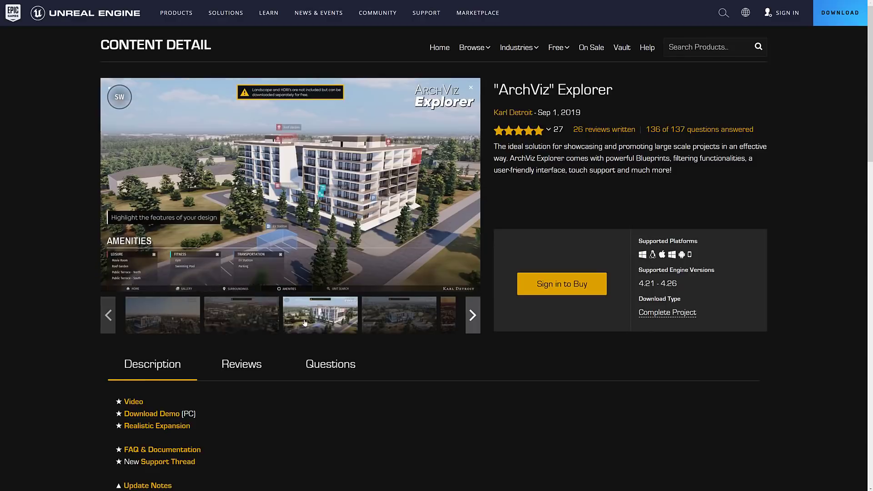
left_click(373, 312)
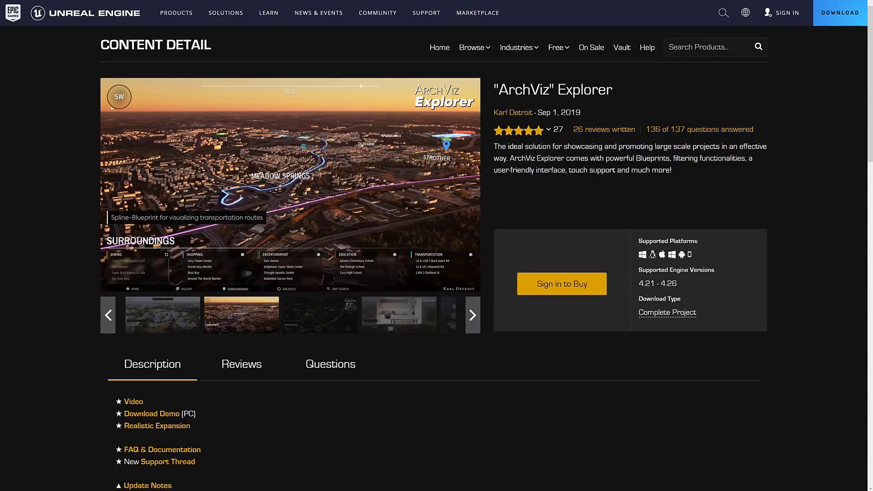
- Skim the ArchViz Explorer description, then go back to the Free For The Month listing
scroll(673, 169, "down", 9)
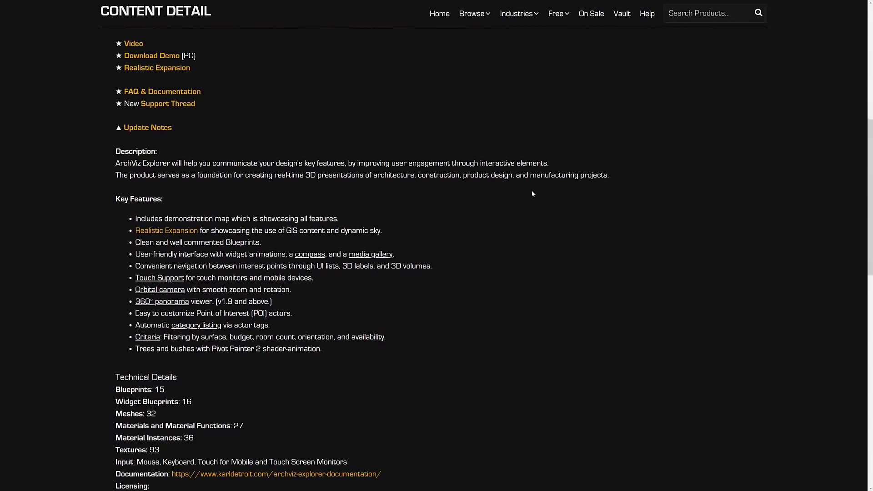
scroll(532, 191, "up", 3)
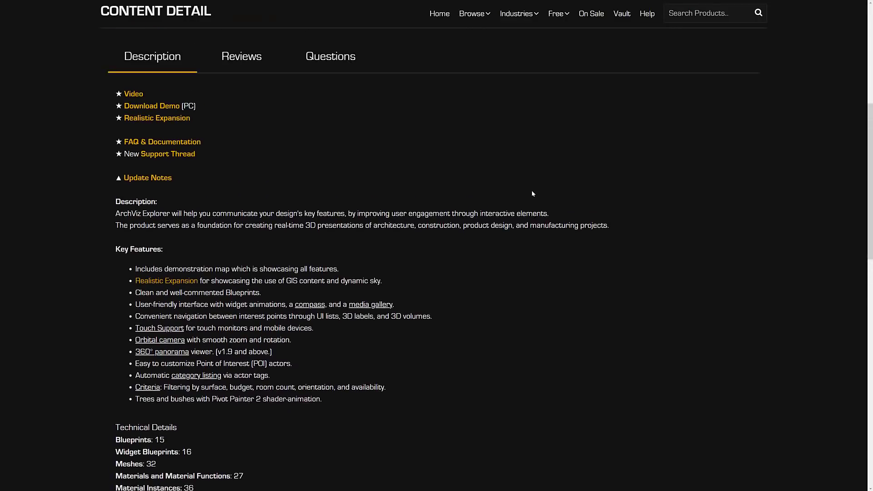
scroll(532, 191, "up", 3)
scroll(164, 272, "down", 5)
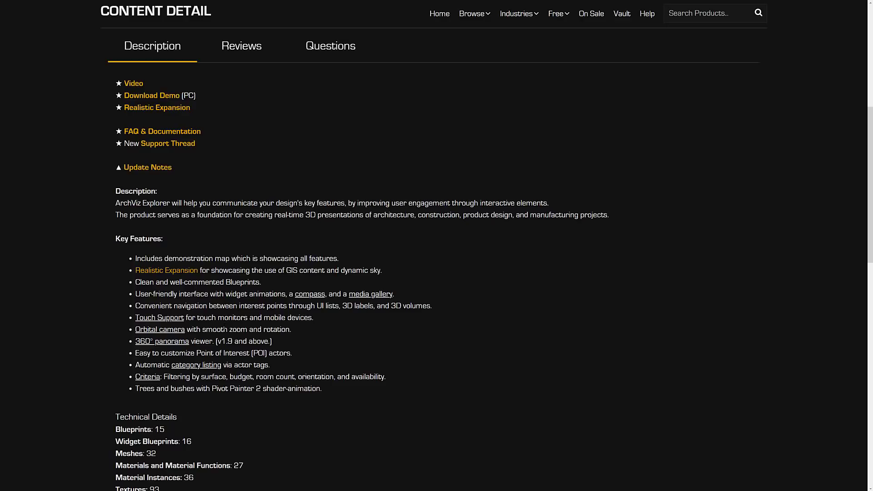
key("alt+Left")
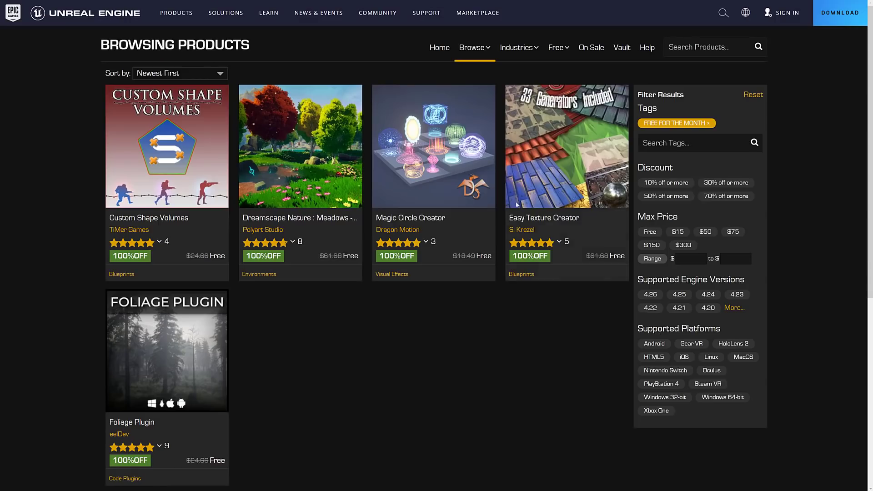
mouse_move(563, 49)
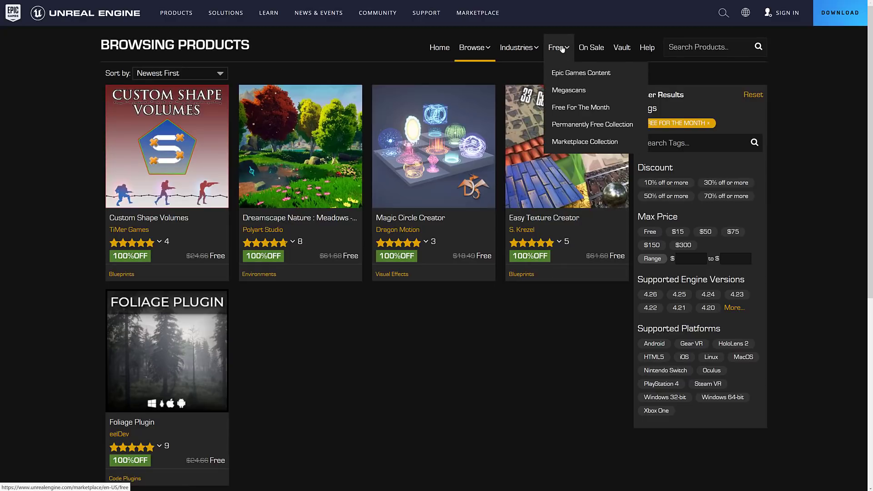
left_click(581, 107)
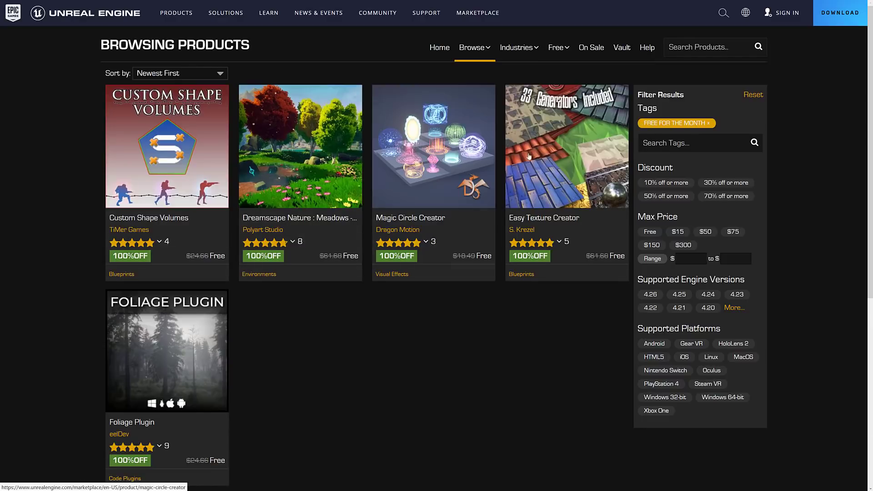
scroll(326, 361, "down", 3)
scroll(324, 356, "up", 3)
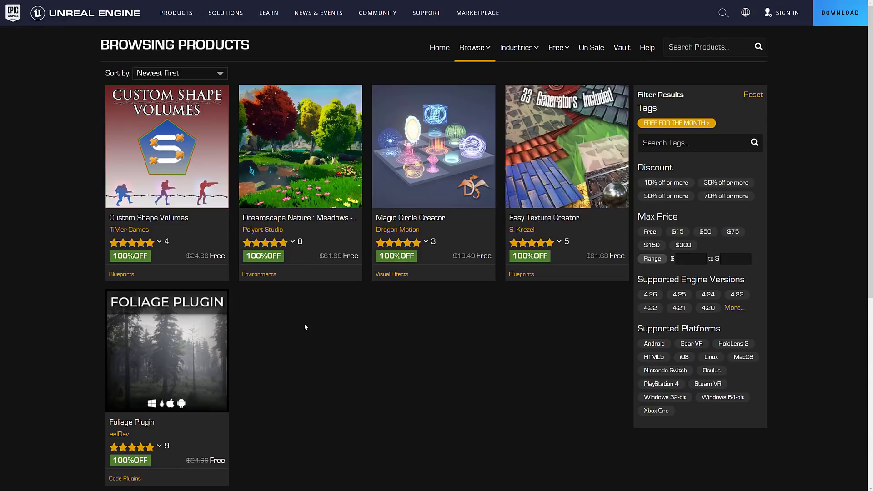
mouse_move(196, 254)
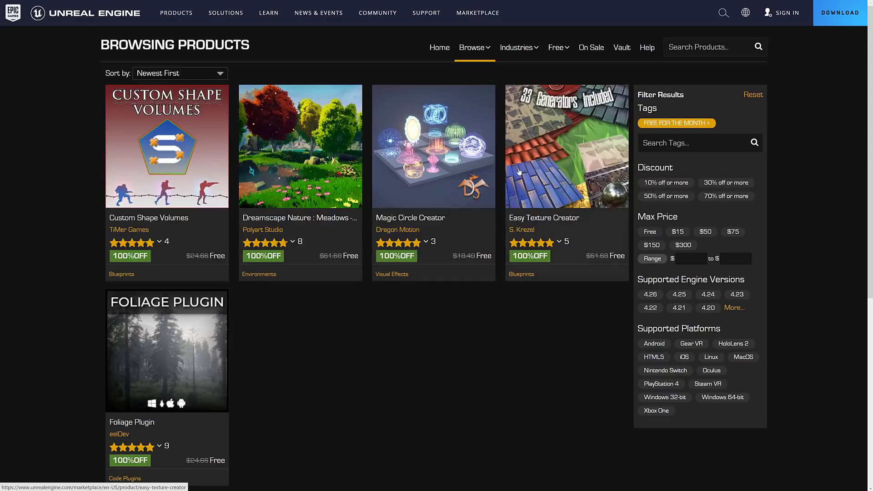
mouse_move(568, 56)
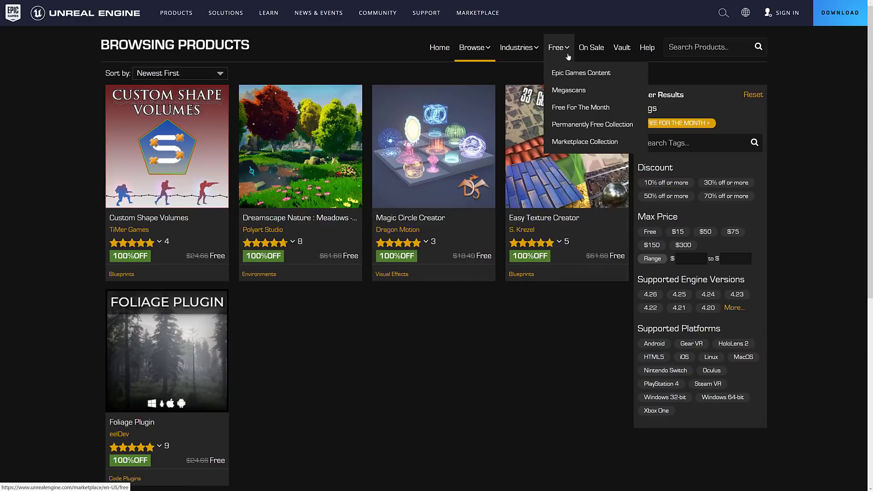
- Browse the 88-asset Permanently Free Collection, led by Rural Australia and Physical Layout Tool
left_click(575, 124)
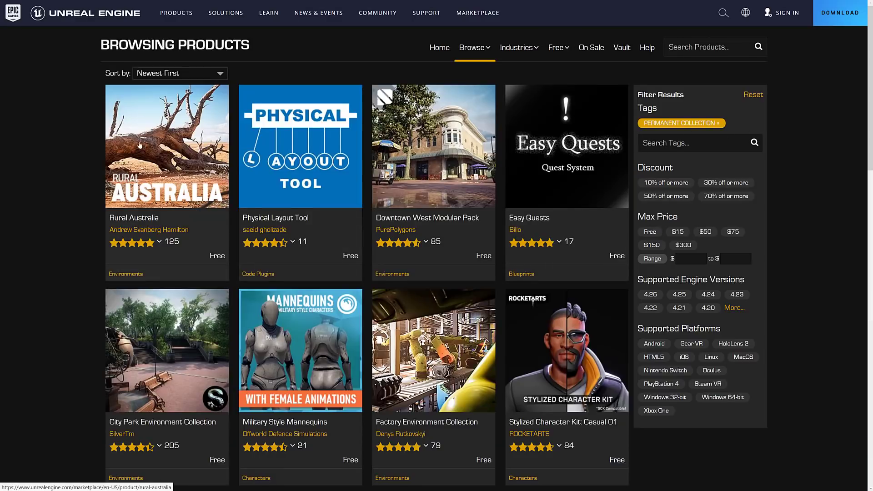
scroll(311, 180, "down", 9)
scroll(312, 180, "down", 10)
scroll(311, 175, "up", 18)
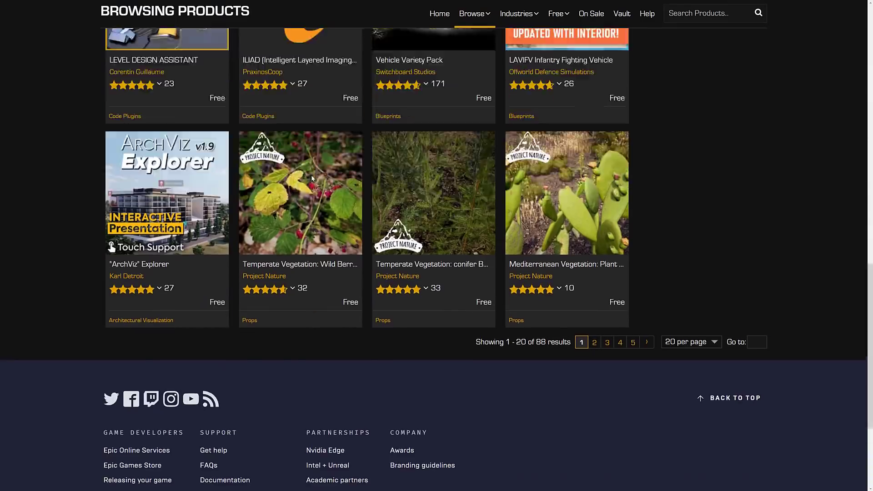
scroll(359, 262, "down", 10)
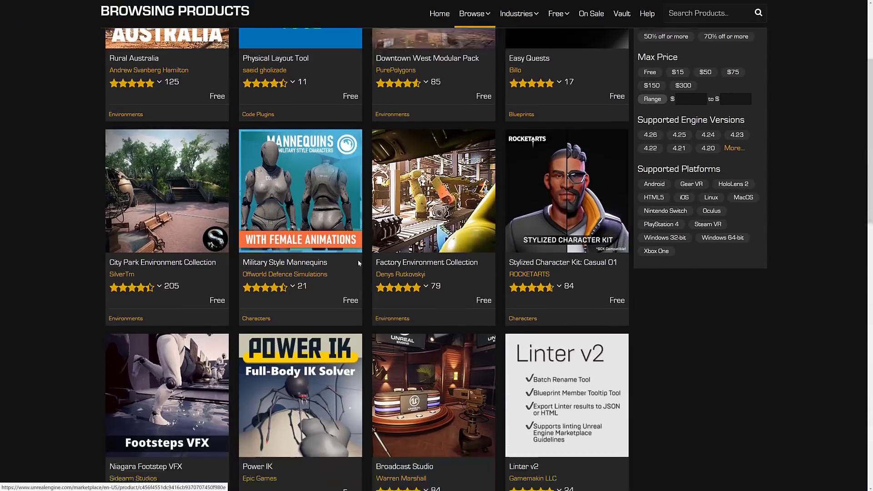
scroll(359, 263, "down", 10)
scroll(358, 262, "up", 20)
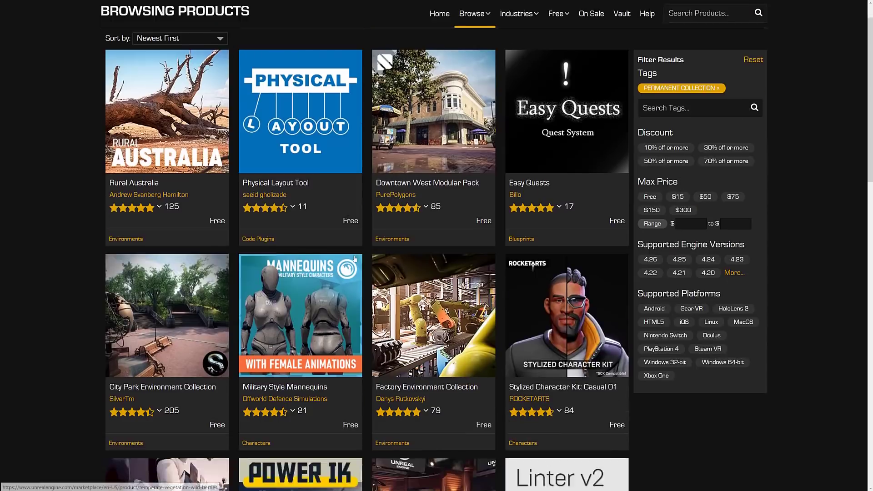
mouse_move(571, 49)
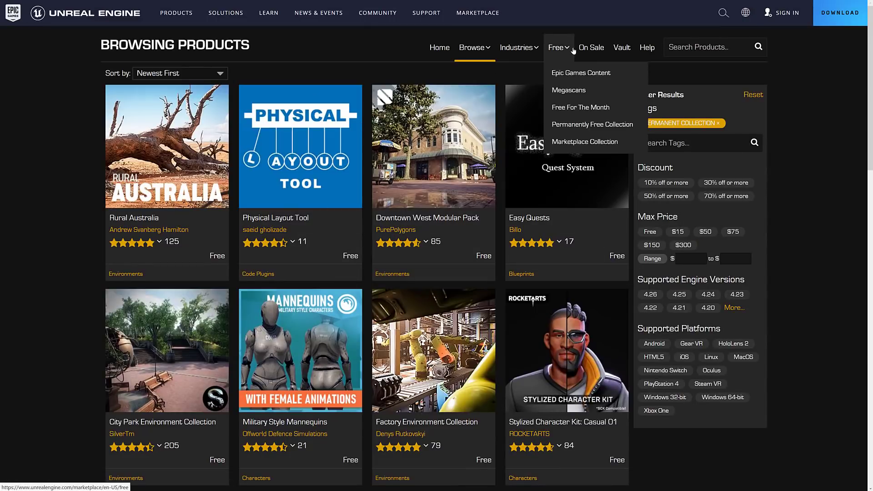
- Browse the 67 free Marketplace Collection assets, led by City of Brass Environments, Props and Enemies
left_click(578, 142)
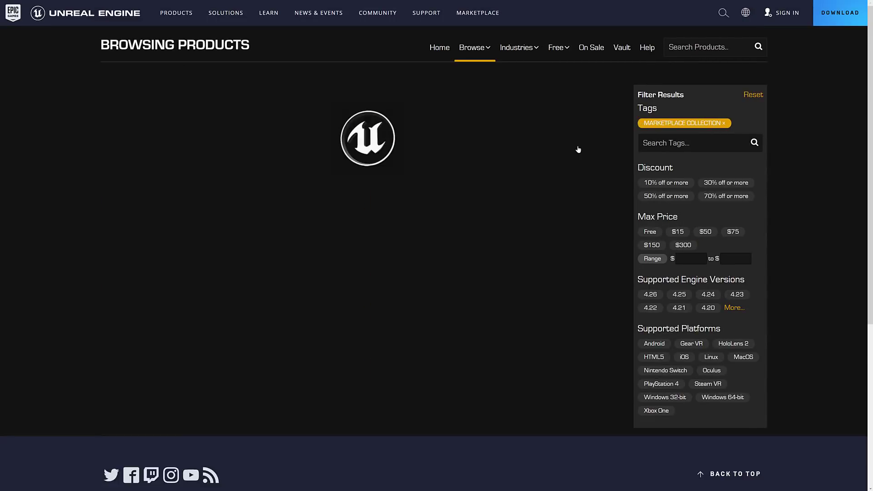
scroll(384, 202, "down", 5)
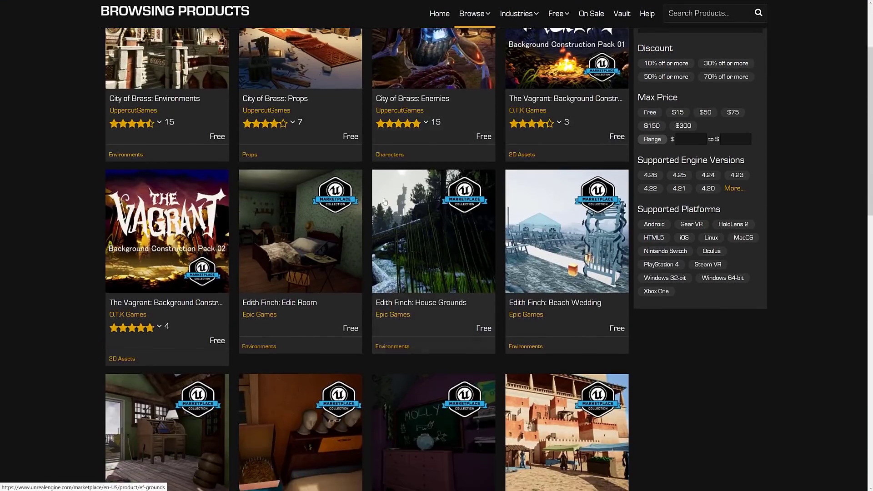
scroll(384, 203, "down", 11)
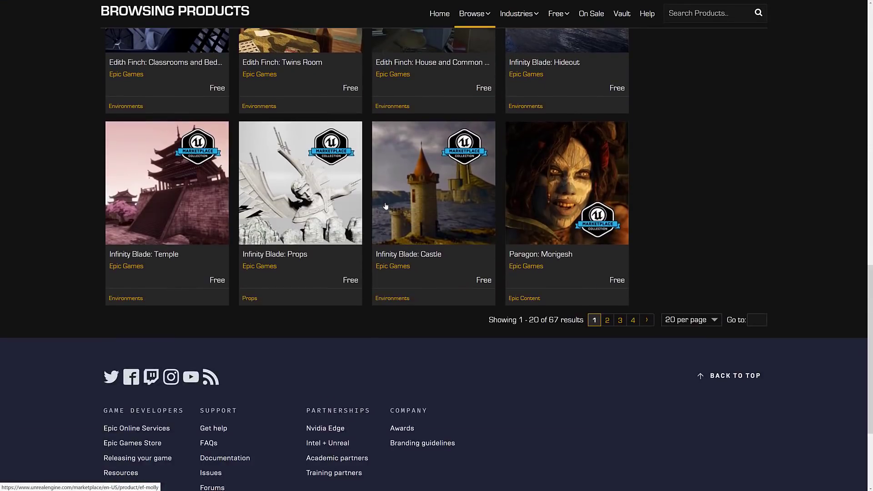
scroll(386, 217, "up", 16)
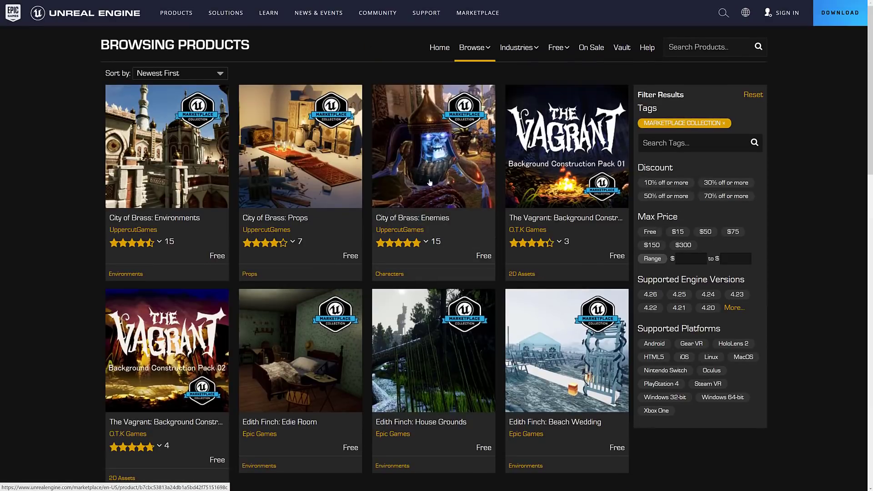
scroll(477, 230, "down", 17)
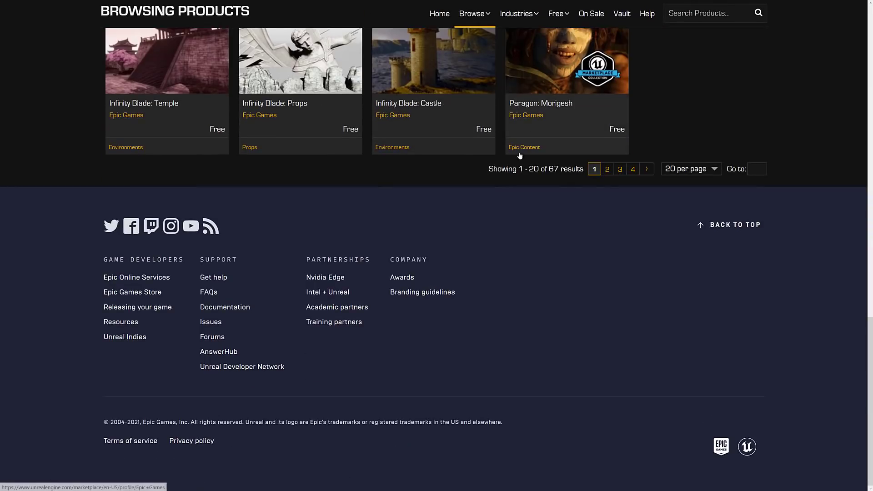
scroll(519, 155, "up", 17)
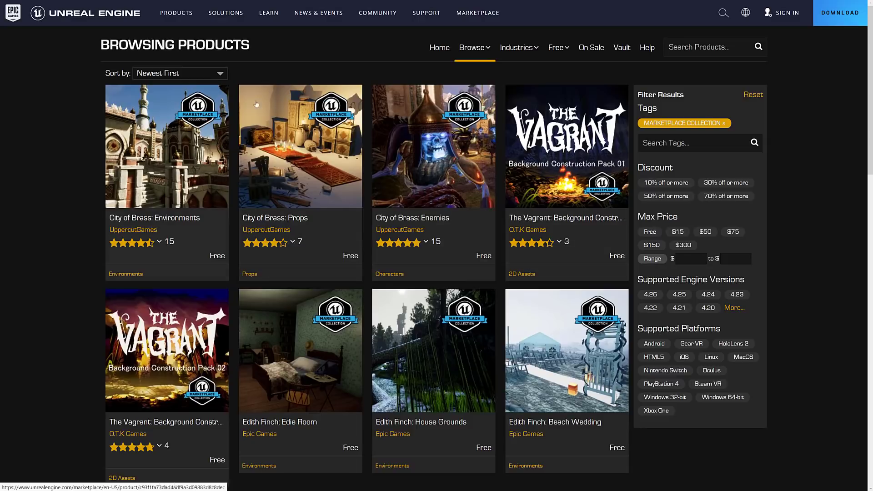
mouse_move(541, 242)
mouse_move(557, 54)
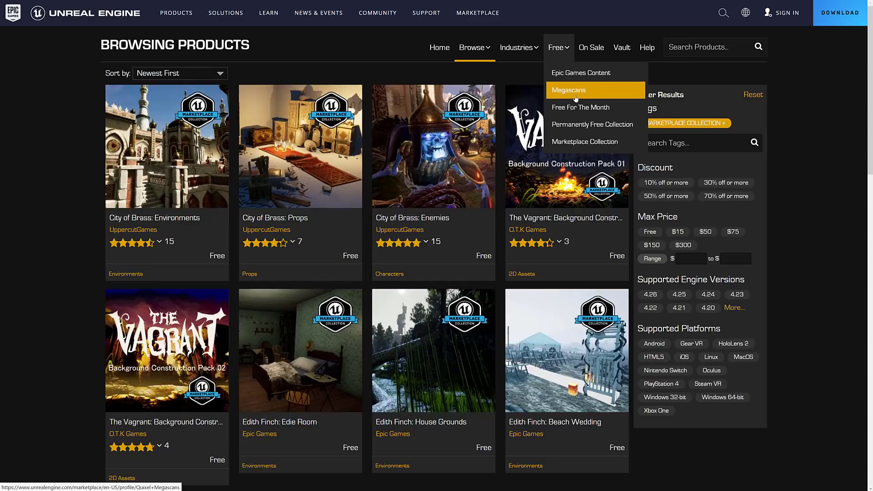
- Revisit the Permanently Free Collection, then switch to the Free For The Month listing
left_click(589, 124)
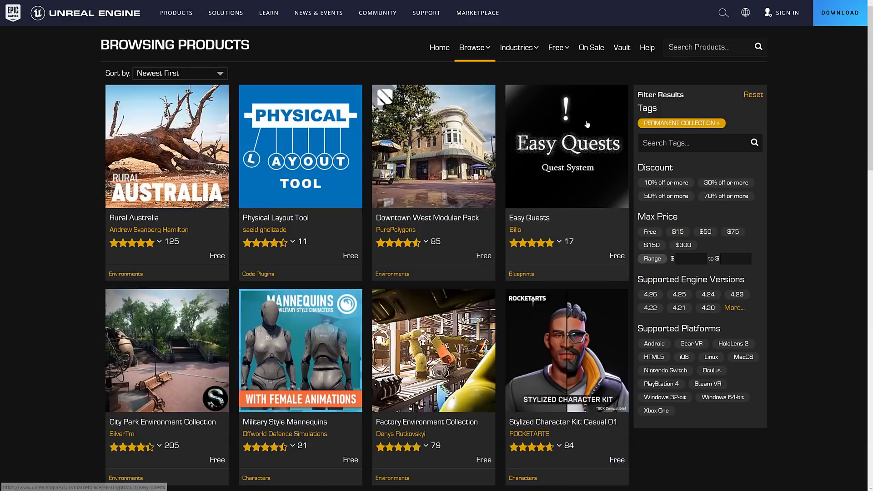
mouse_move(551, 52)
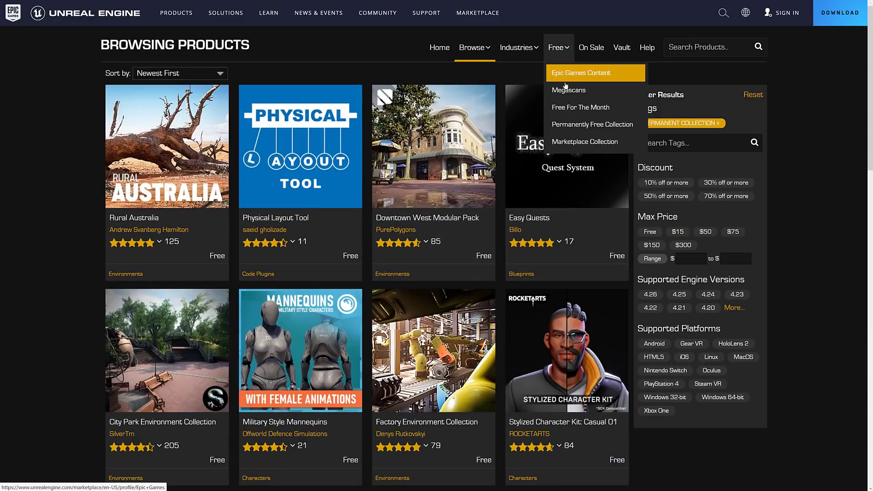
left_click(575, 107)
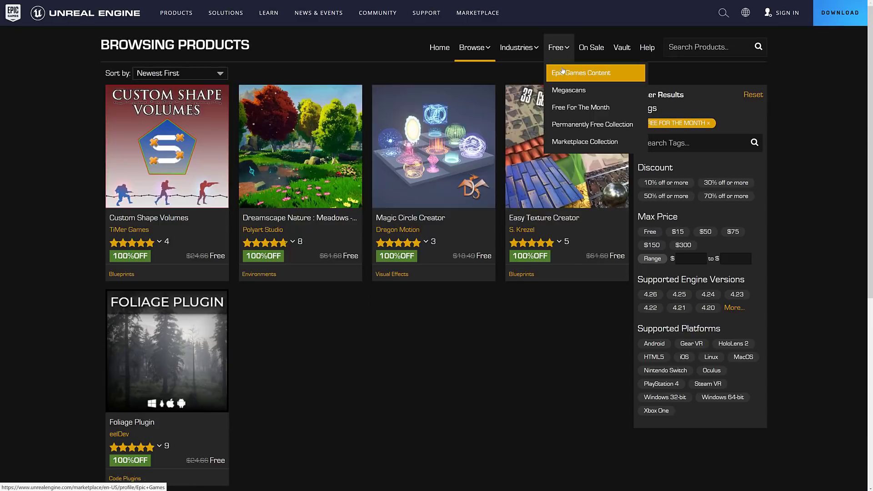
- Open the Epic Games profile of 108 free products and scroll through its grid
left_click(562, 71)
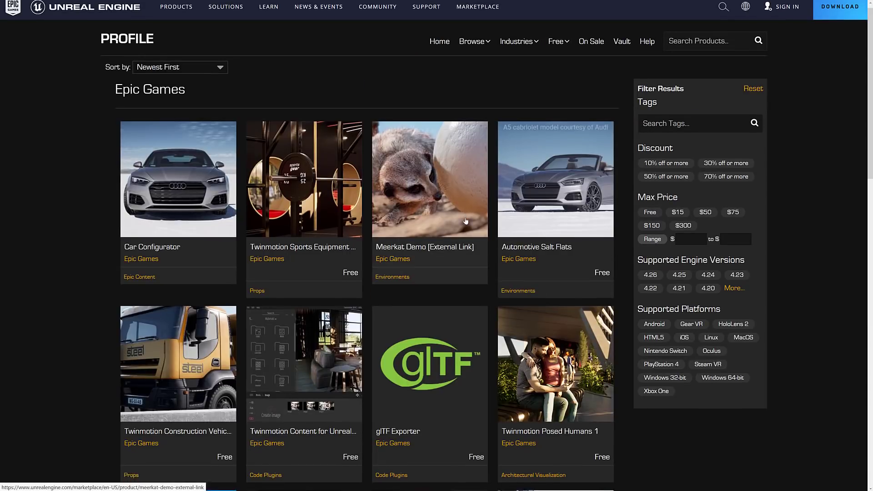
scroll(465, 222, "down", 3)
scroll(464, 222, "down", 10)
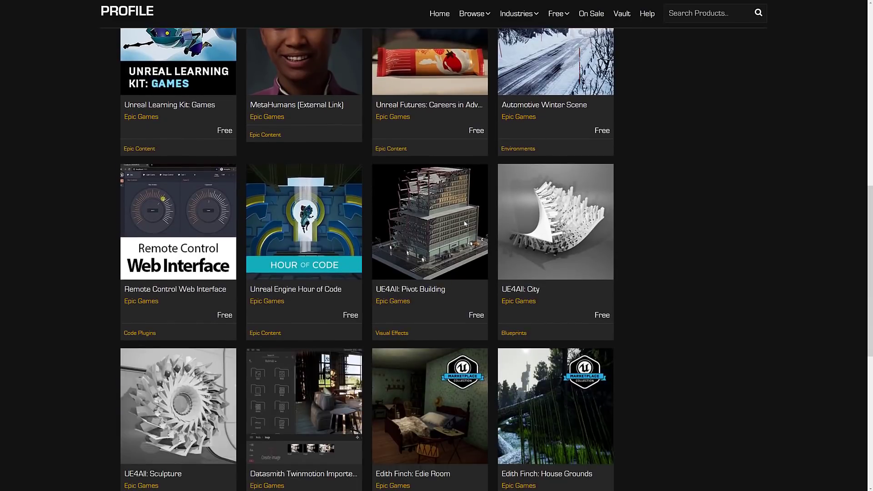
scroll(464, 223, "down", 1)
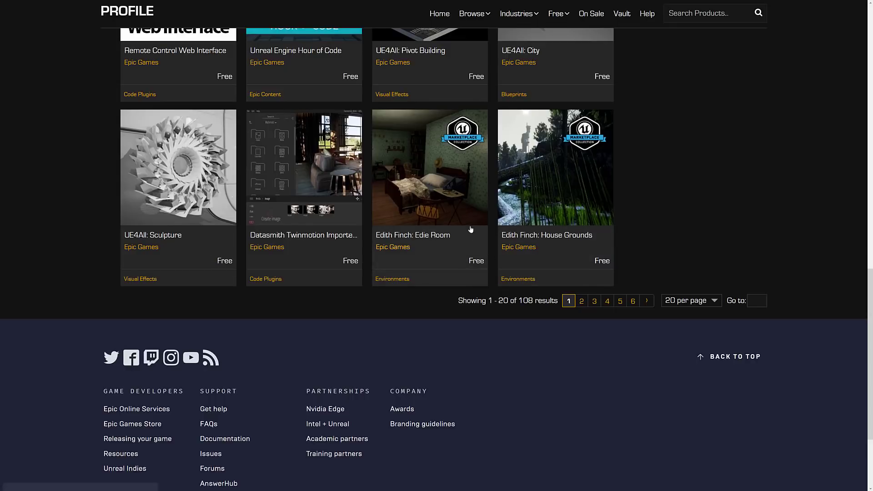
scroll(481, 204, "up", 2)
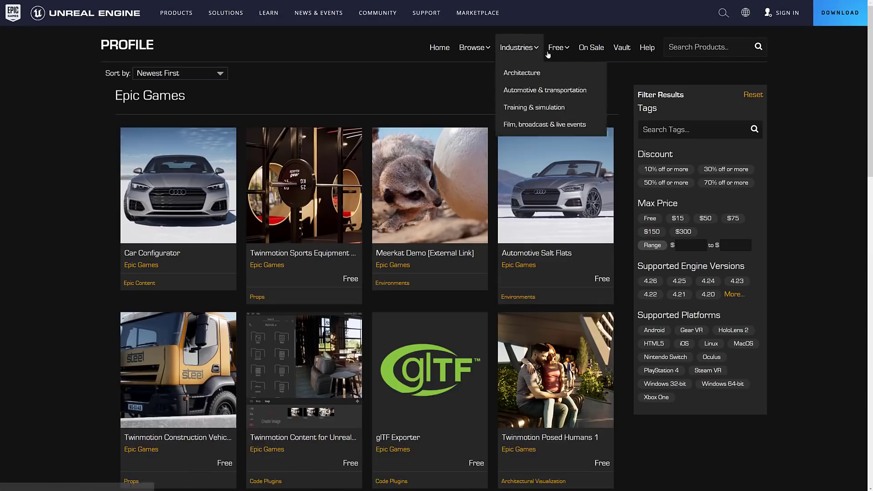
- Return to the 67-product Marketplace Collection, led by City of Brass, The Vagrant and Edith Finch
mouse_move(557, 48)
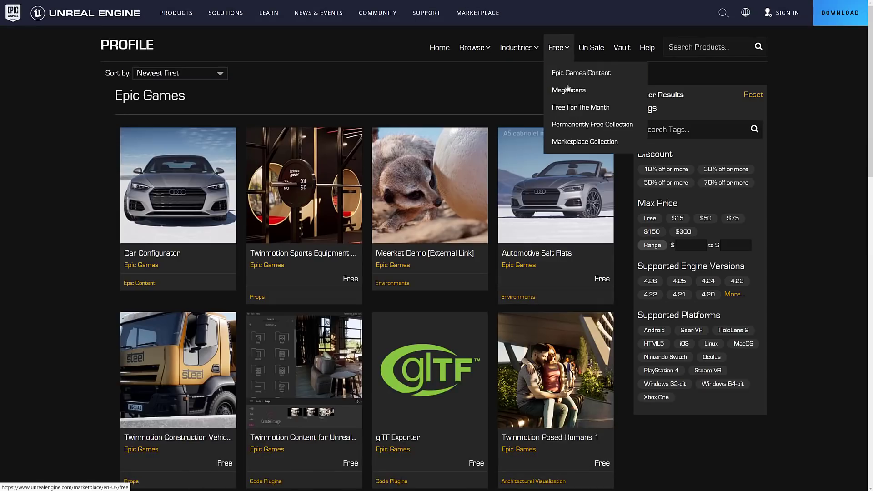
left_click(578, 142)
scroll(498, 274, "down", 15)
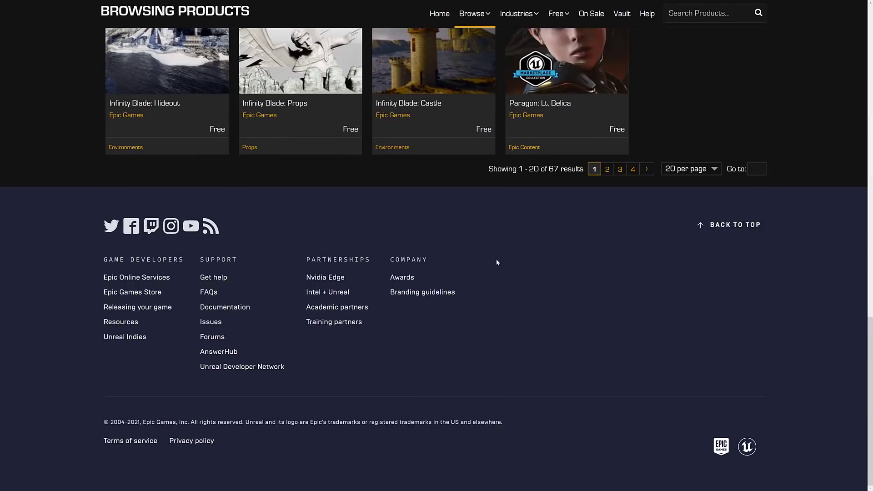
scroll(497, 262, "up", 15)
mouse_move(565, 50)
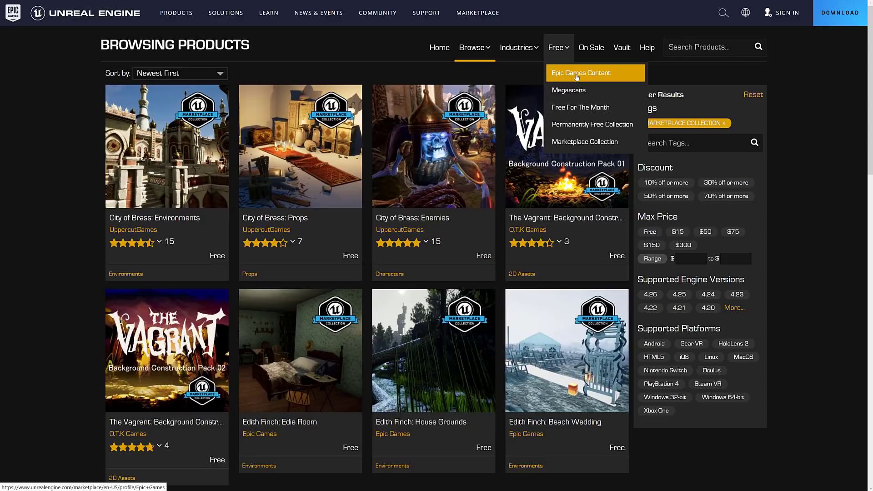
- Show the five 100%-off Free For The Month assets, Custom Shape Volumes through Foliage Plugin
left_click(574, 109)
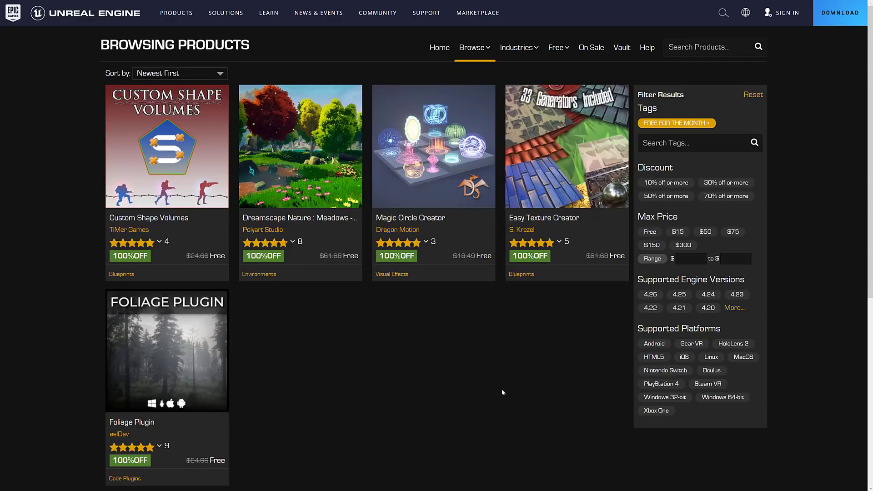
scroll(502, 393, "down", 1)
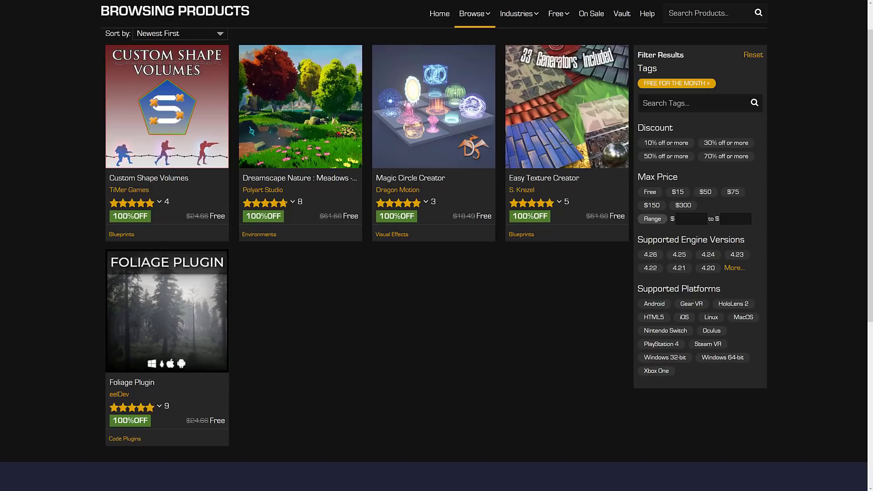
scroll(109, 160, "up", 1)
mouse_move(351, 287)
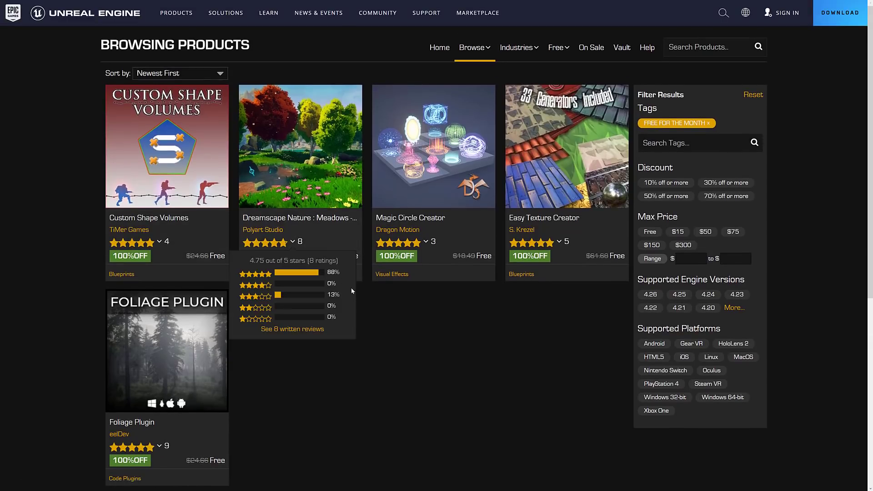